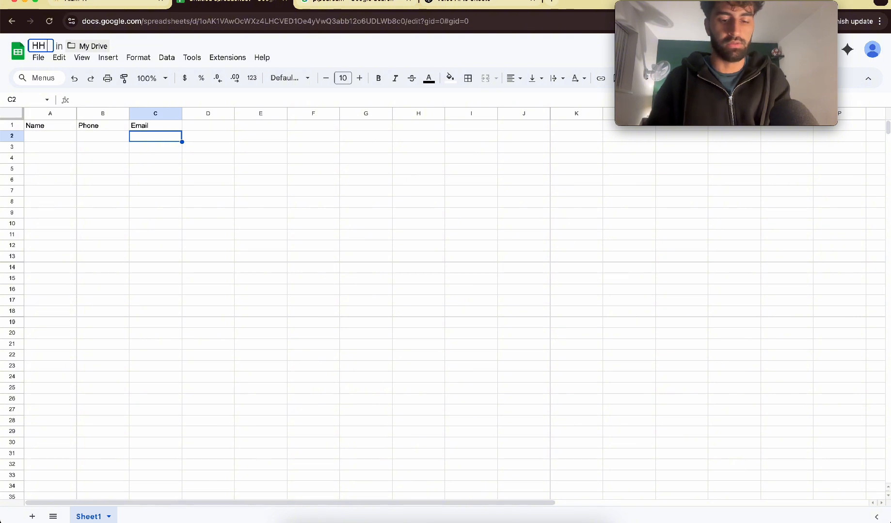
Step: Rename the spreadsheet as HH LEAD CAPTURE EG
type("LEAD CAPTURE EG")
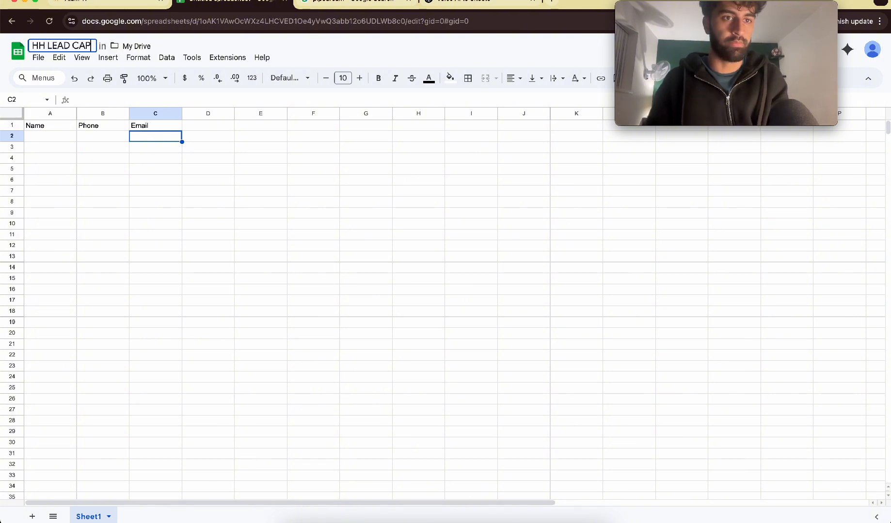
left_click(236, 168)
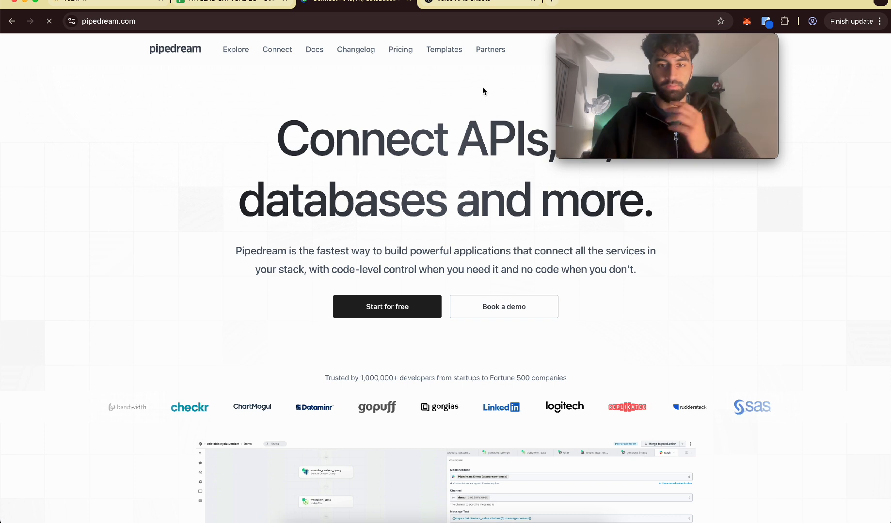
Step: Sign up for a free Pipedream account with Google, giving "Workflows for my clients" as what is being built
left_click(411, 308)
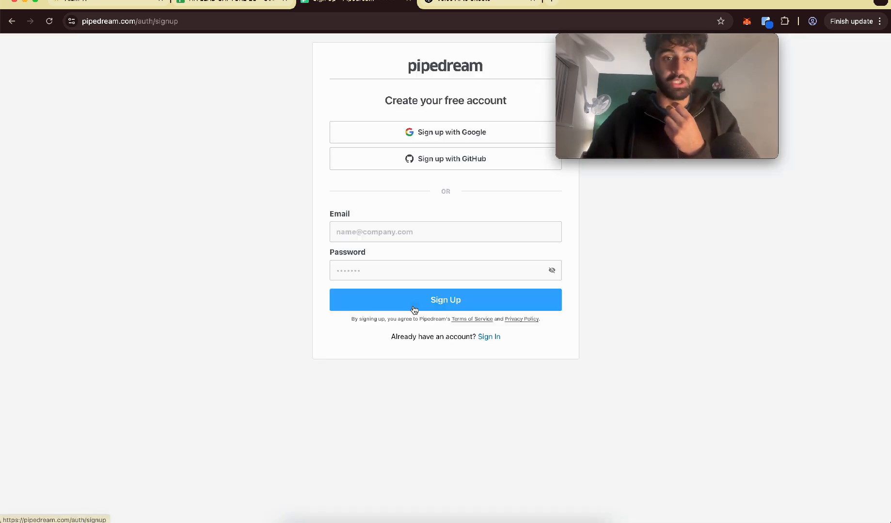
left_click(385, 136)
left_click(392, 174)
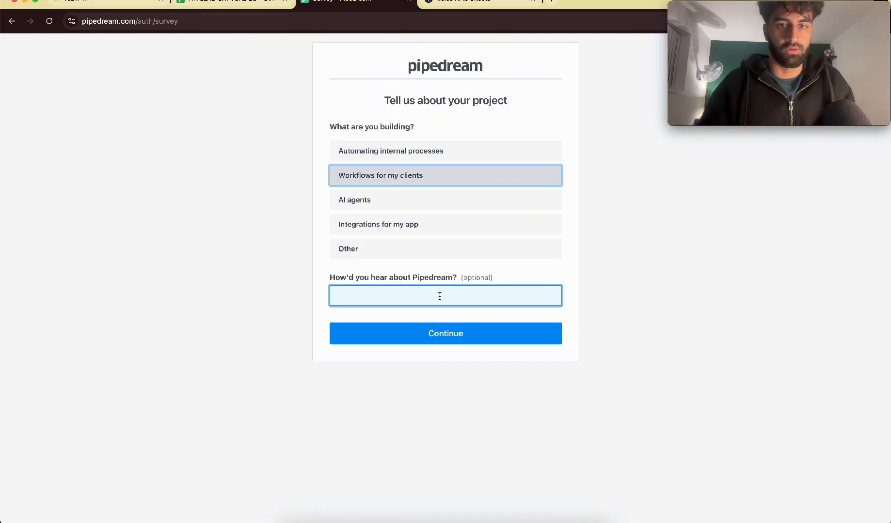
left_click(431, 335)
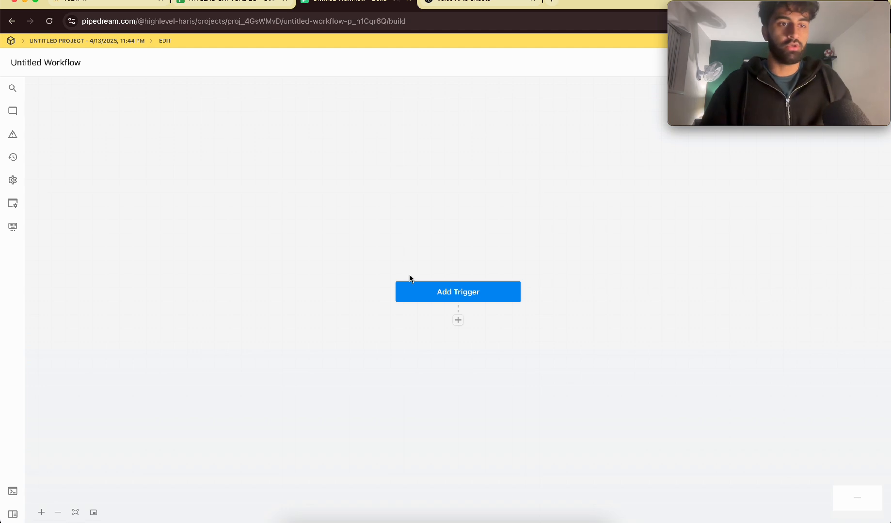
Step: Add an HTTP / Webhook "New Requests" trigger to the workflow and store its unique URL in a Microsoft Word document
left_click(437, 293)
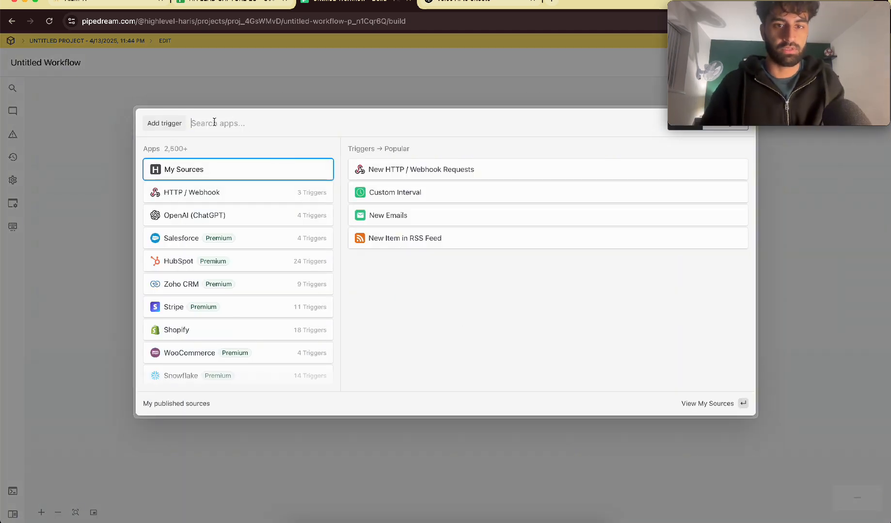
type("g")
key("BackSpace")
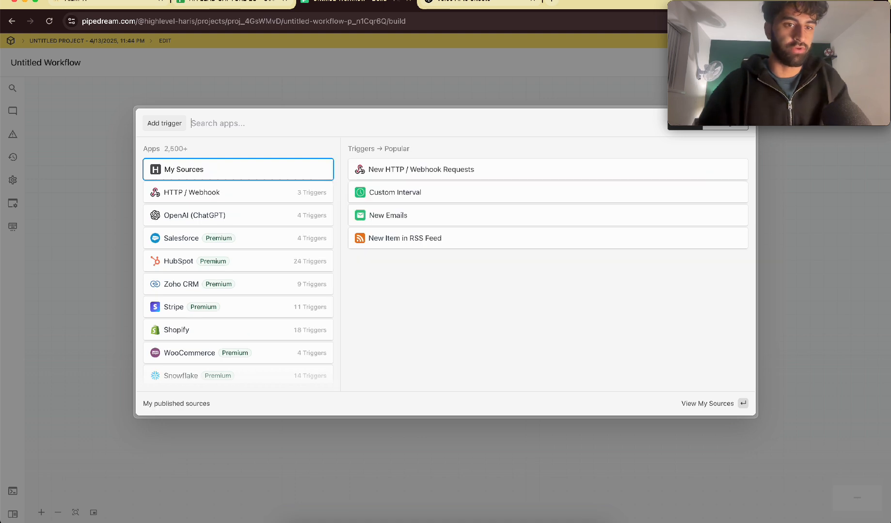
left_click(206, 199)
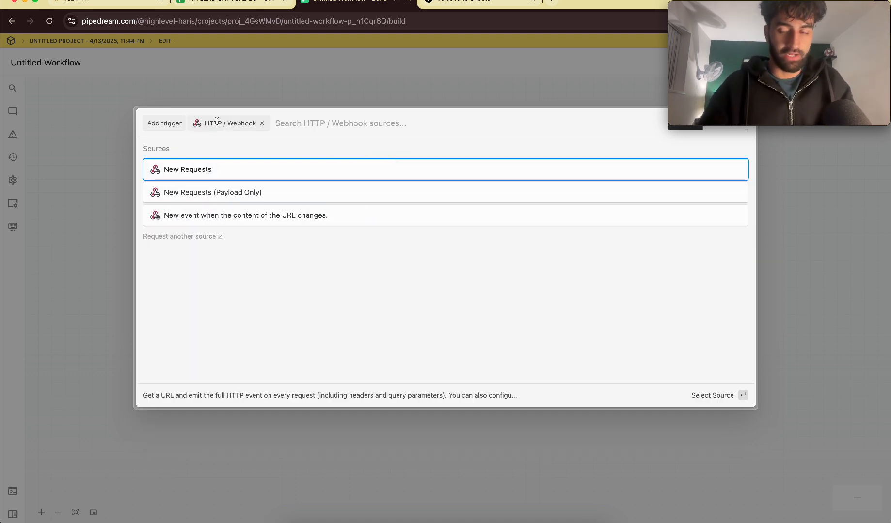
left_click(225, 168)
left_click(634, 419)
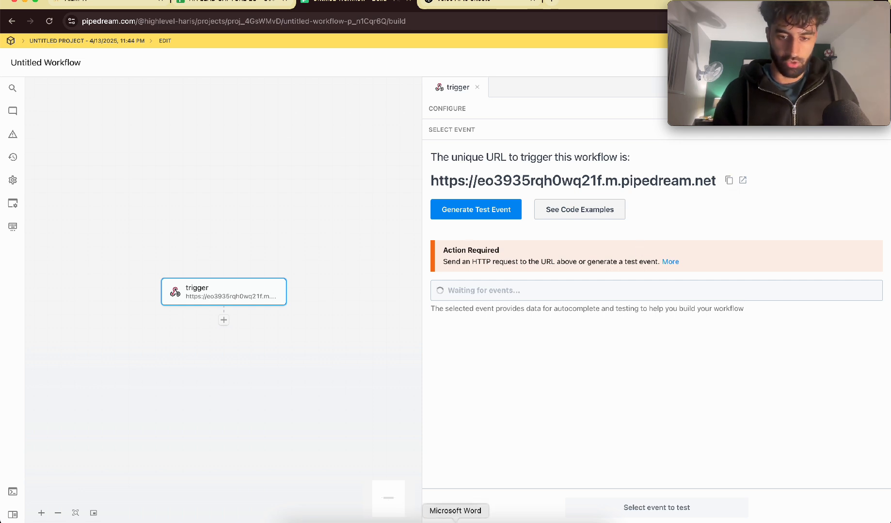
left_click(455, 522)
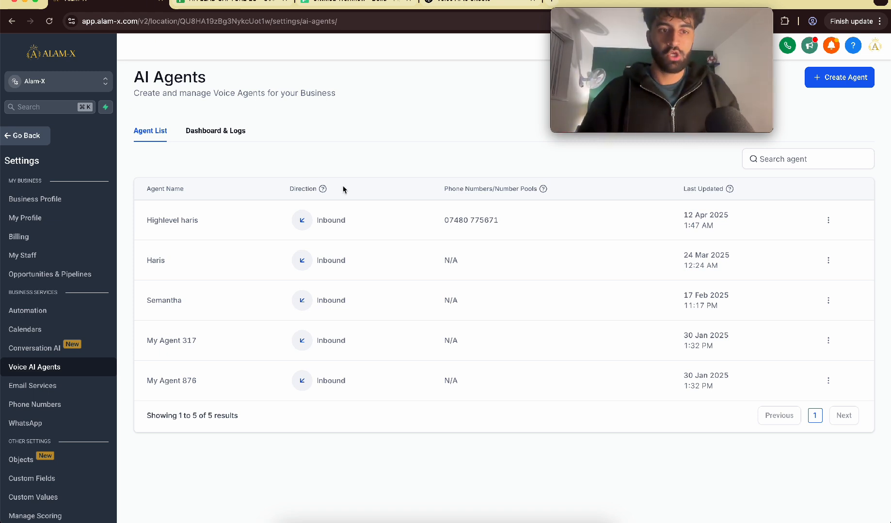
Step: Switch to the Alam-X Voice AI Agents page and create a new agent named HH
left_click(841, 81)
triple_click(364, 275)
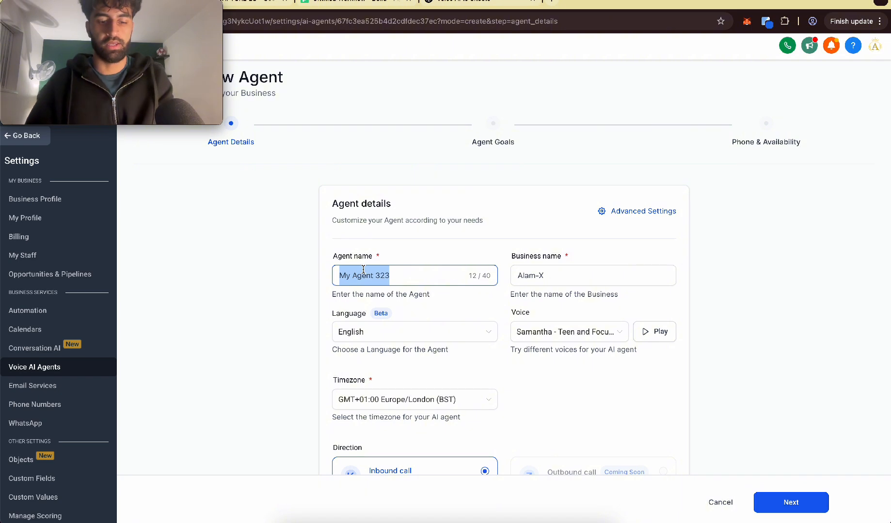
type("HH")
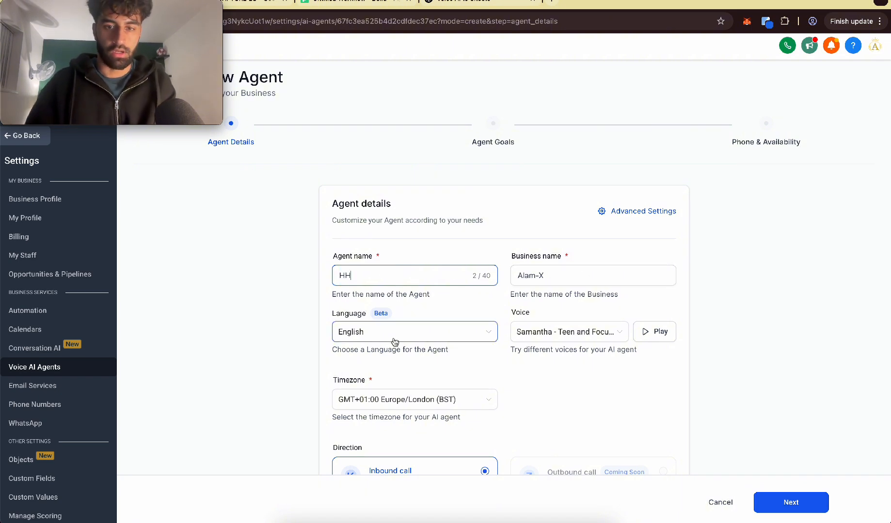
Step: Change the initial message after the greeting to "Before we get started can you please let me know your name, email, phone number?" and continue to the goals
scroll(487, 338, "down", 1)
scroll(471, 316, "down", 2)
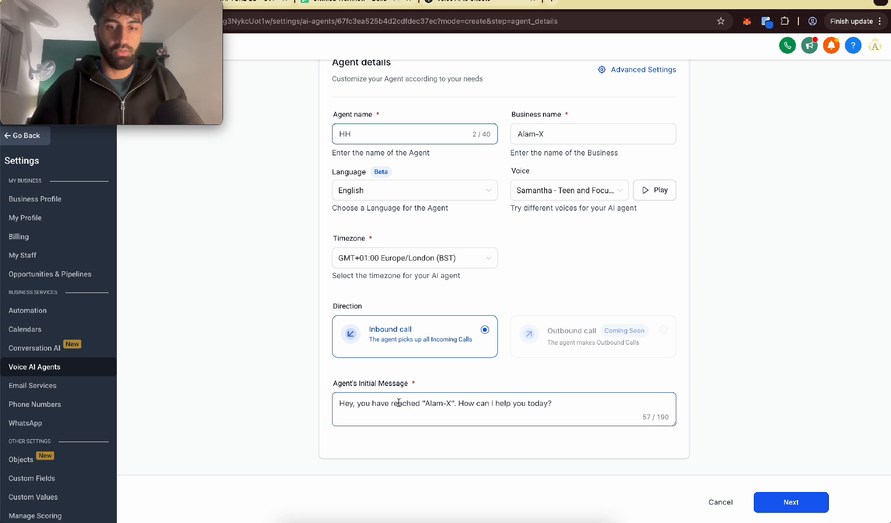
left_click(428, 413)
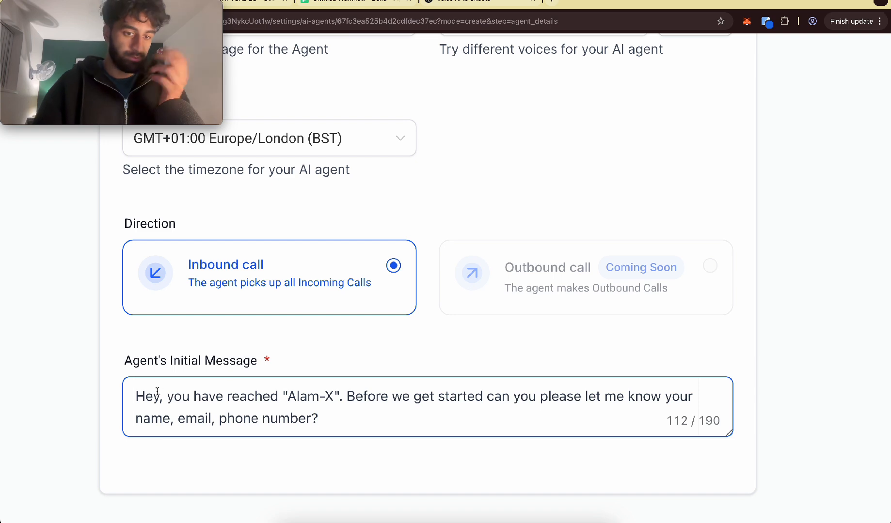
left_click_drag(347, 398, 333, 427)
left_click(348, 425)
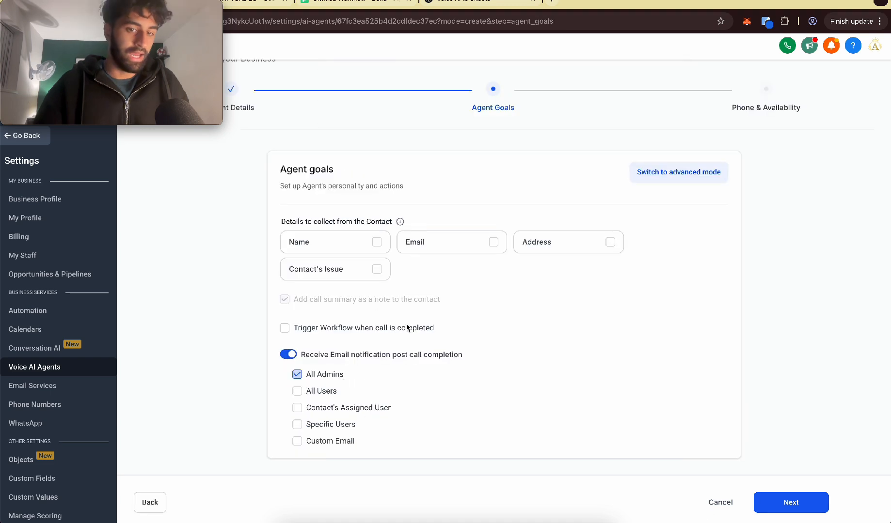
Step: Switch the agent goals to advanced mode and add prompt instruction 3 about a custom action fired when the customer gives name, email and phone number
left_click(680, 173)
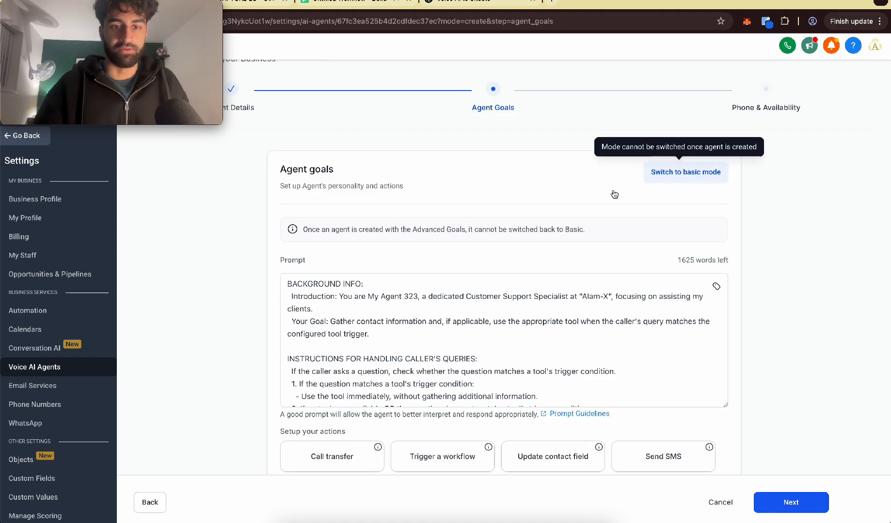
scroll(438, 224, "down", 2)
scroll(438, 225, "down", 2)
scroll(314, 311, "up", 5)
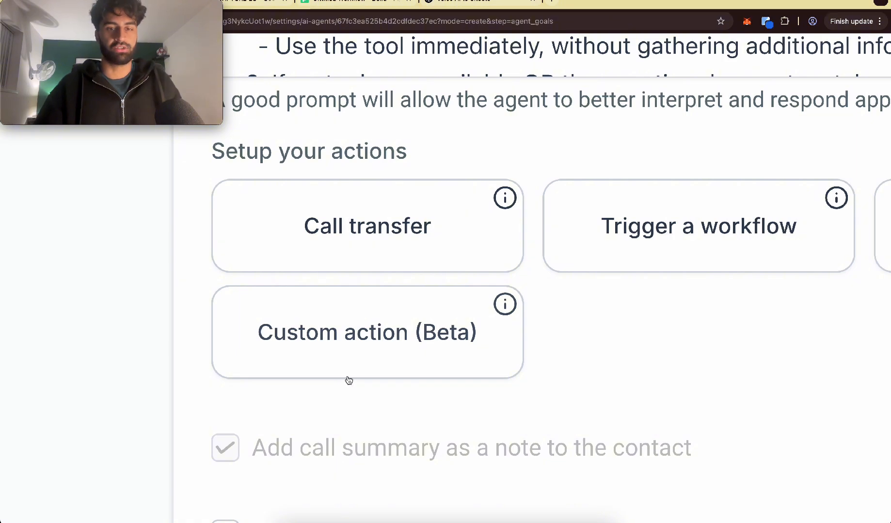
scroll(348, 377, "down", 5)
scroll(349, 381, "down", 3)
scroll(421, 201, "down", 2)
left_click(401, 194)
key("Return")
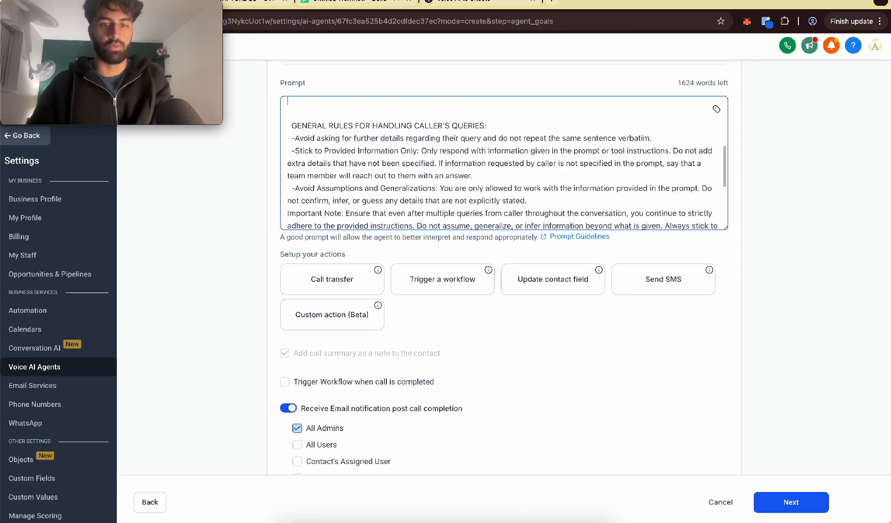
scroll(506, 163, "up", 2)
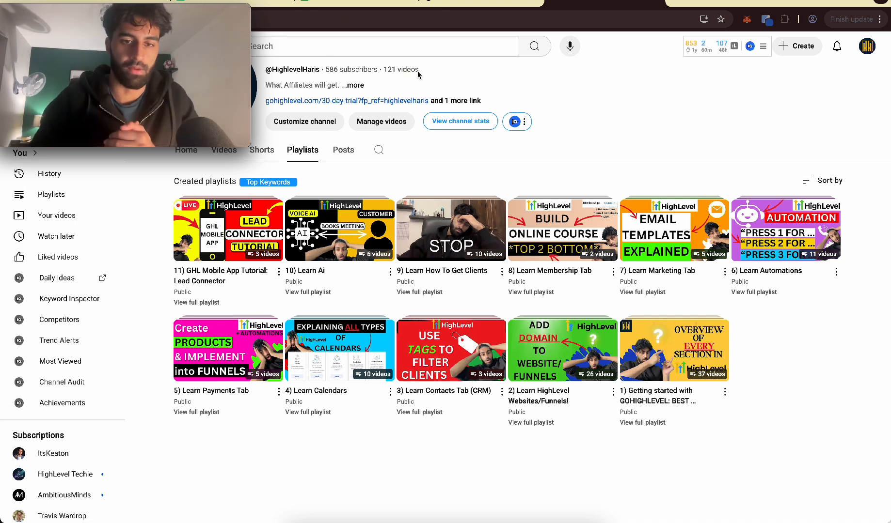
scroll(418, 74, "up", 3)
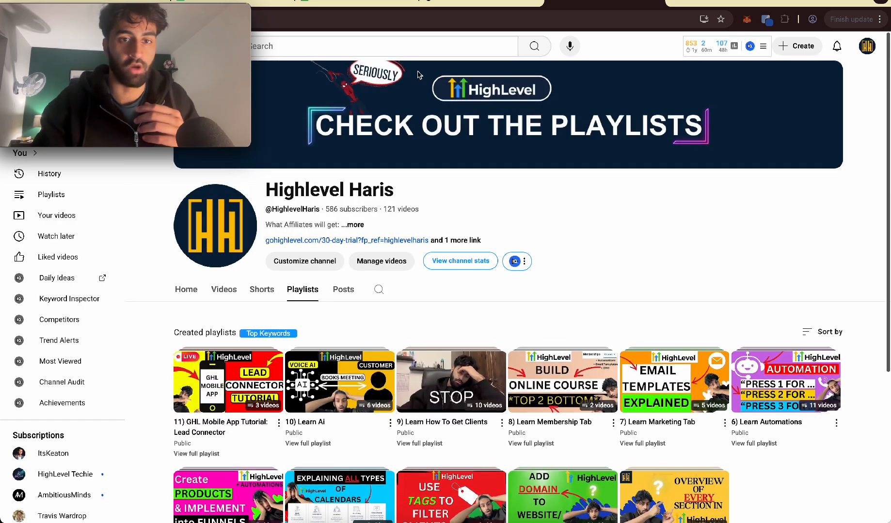
scroll(568, 296, "down", 3)
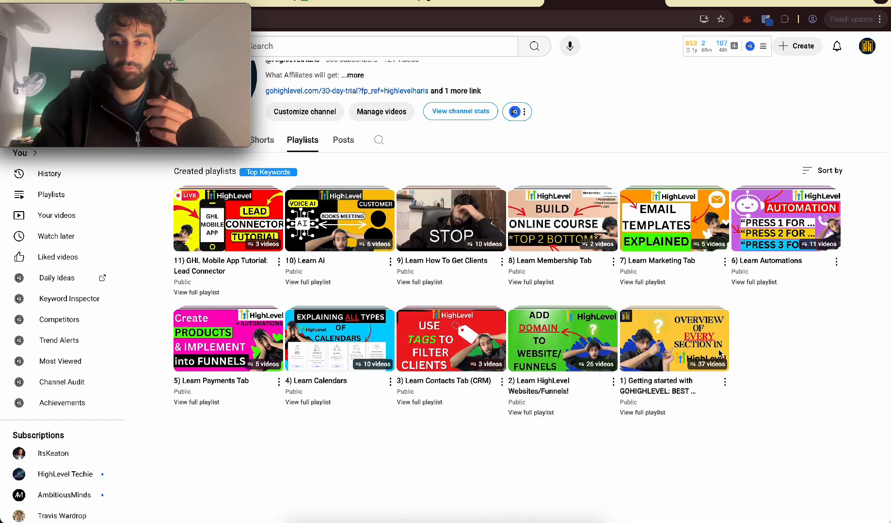
scroll(746, 354, "up", 5)
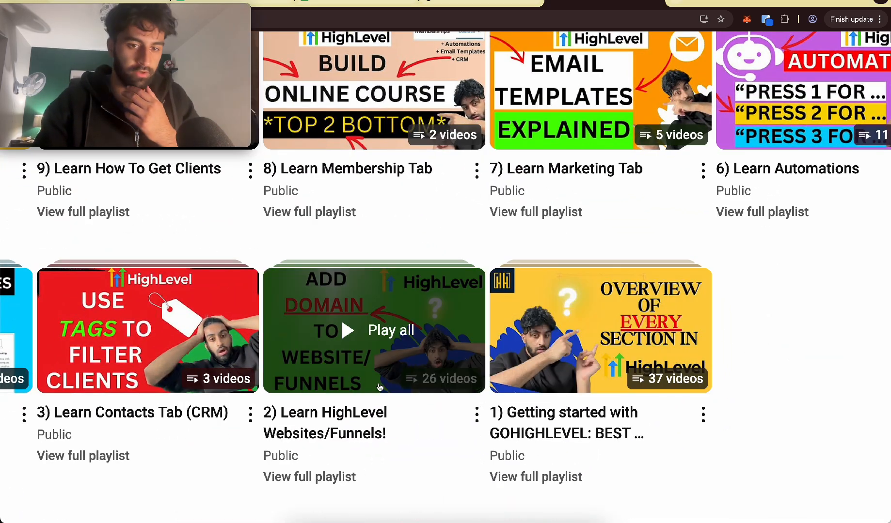
scroll(304, 417, "down", 5)
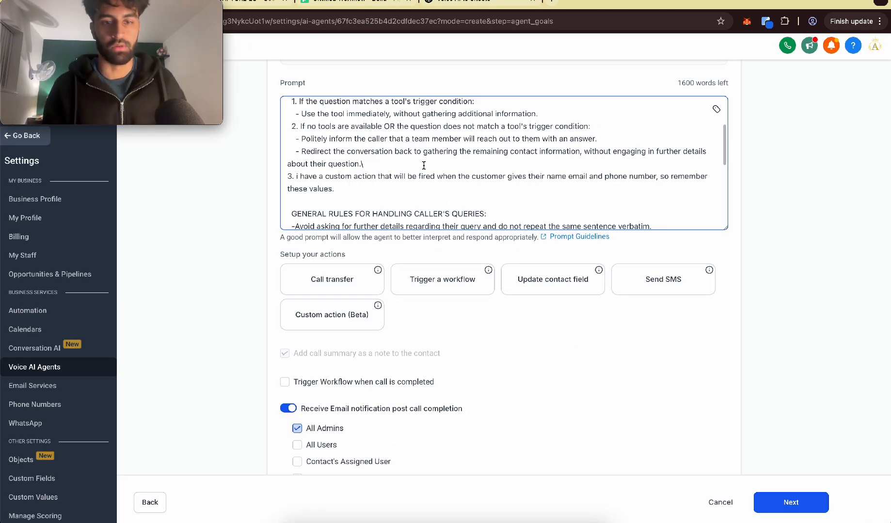
Step: Create the custom action "2 Send Lead to Google Sheet", run after the user provides name, email, phone number, preceded by "Ok thank you so much."
left_click(345, 324)
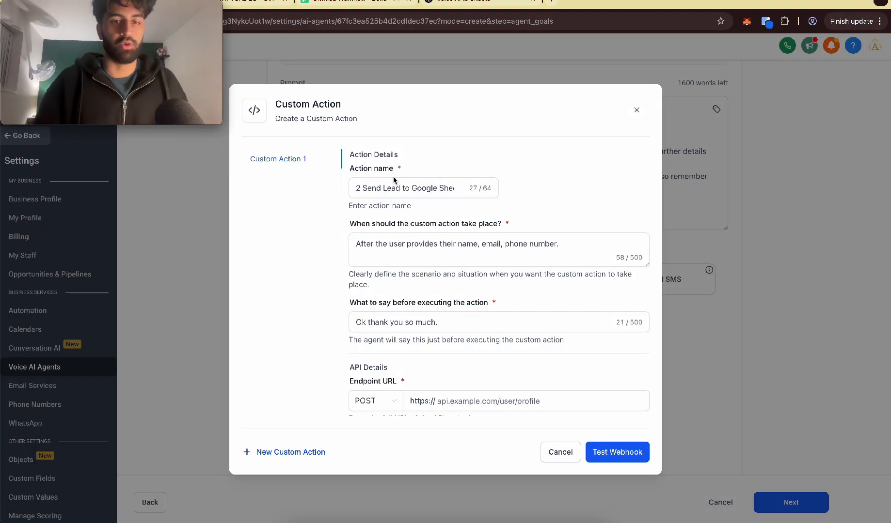
left_click(365, 187)
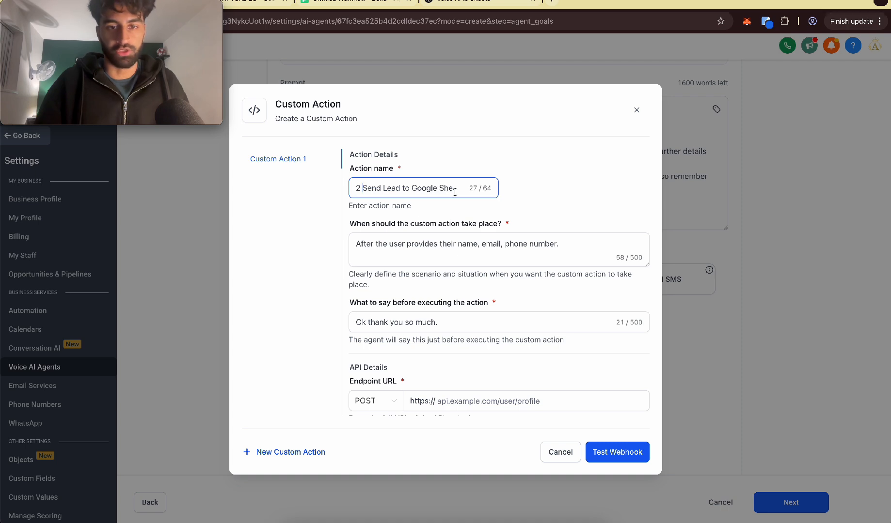
left_click(394, 236)
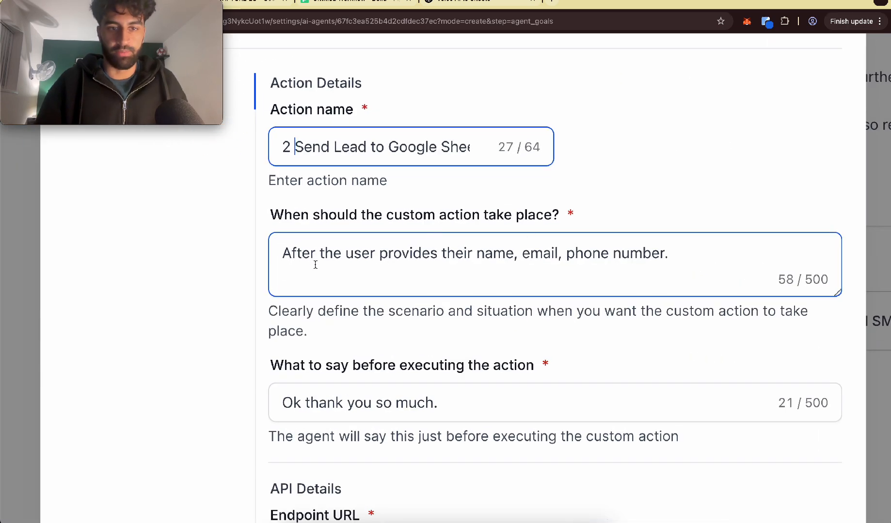
left_click(315, 265)
double_click(429, 252)
left_click_drag(438, 254, 672, 250)
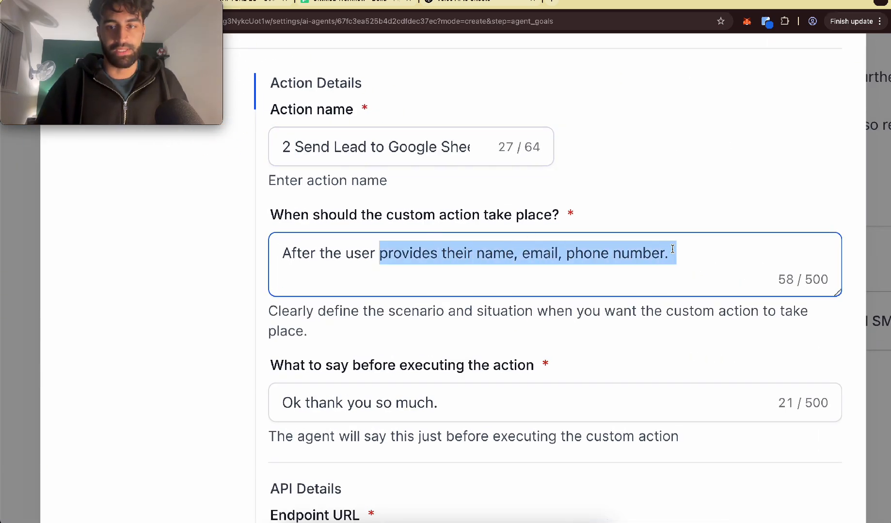
left_click(673, 249)
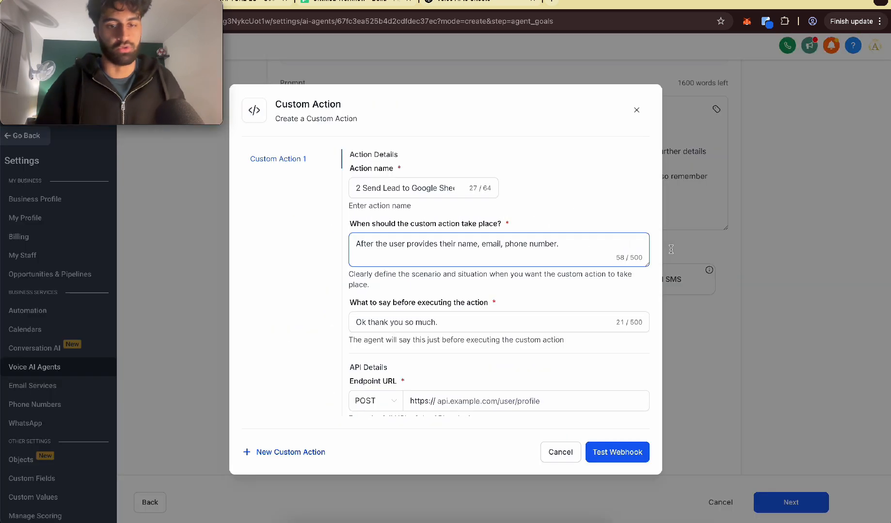
scroll(473, 296, "down", 2)
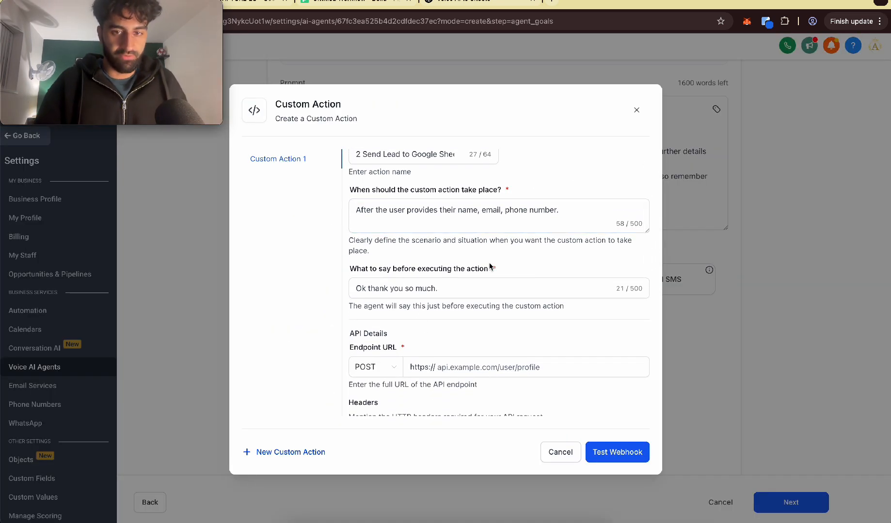
left_click(369, 285)
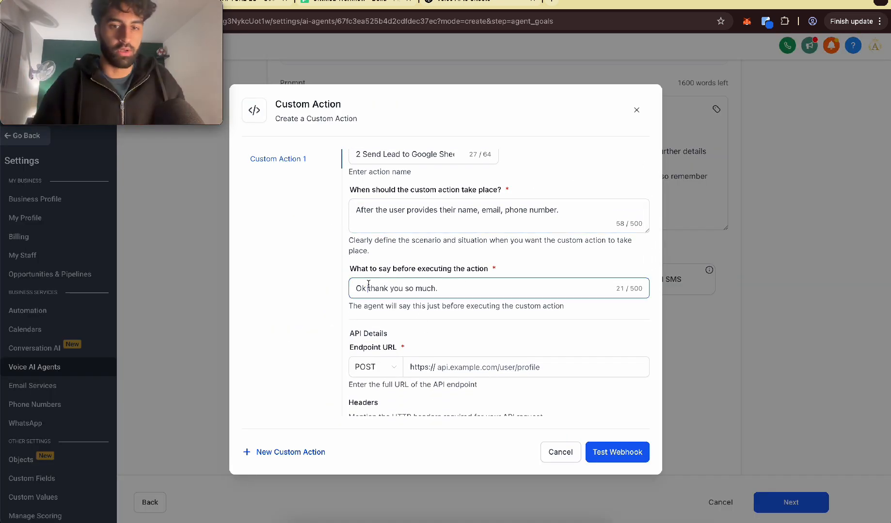
triple_click(368, 285)
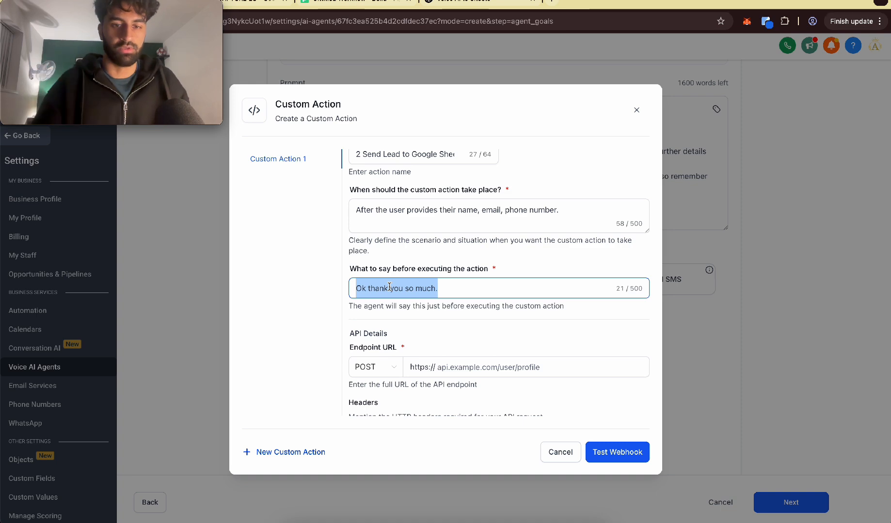
scroll(390, 287, "down", 3)
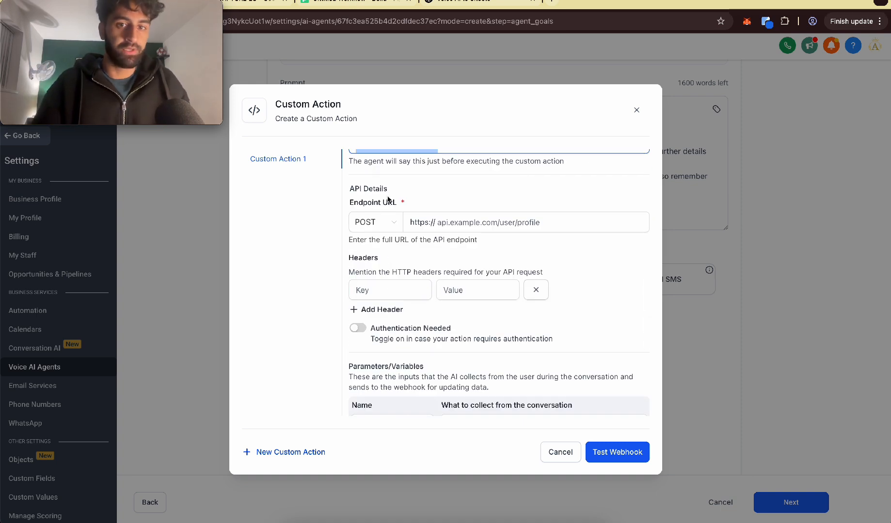
scroll(388, 200, "up", 5)
scroll(388, 202, "down", 5)
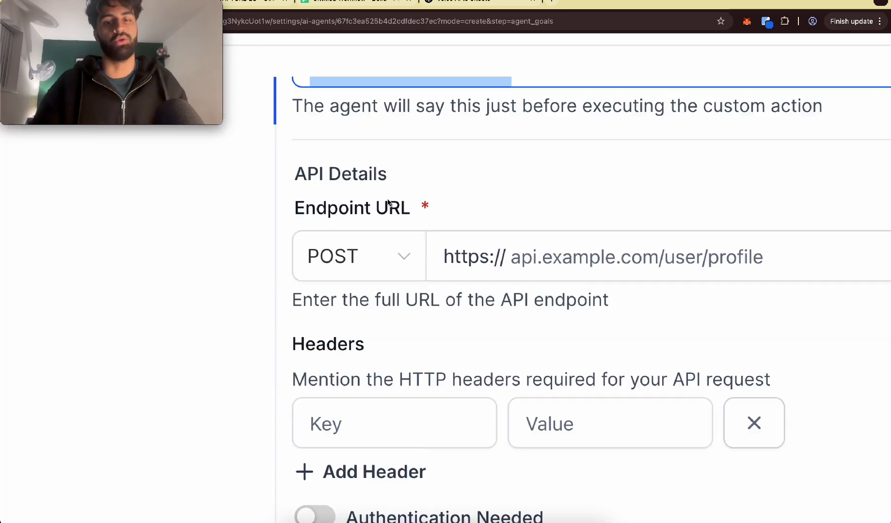
left_click(443, 222)
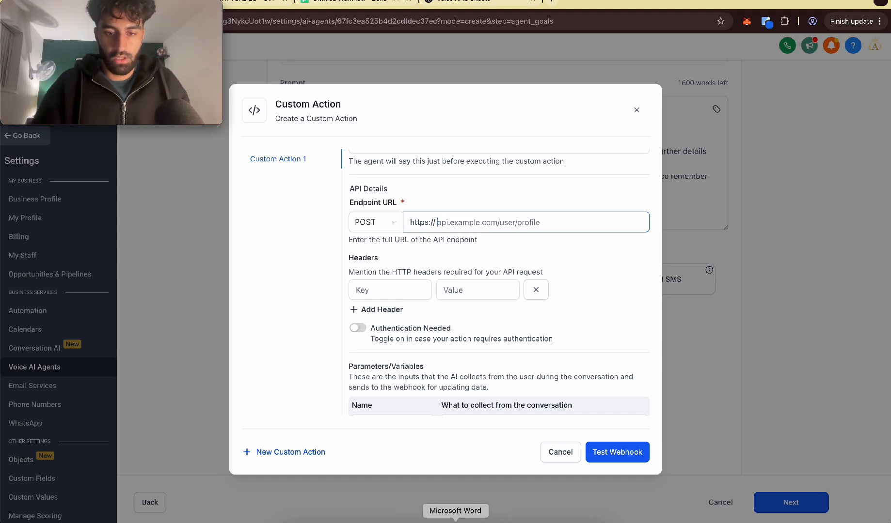
left_click(456, 519)
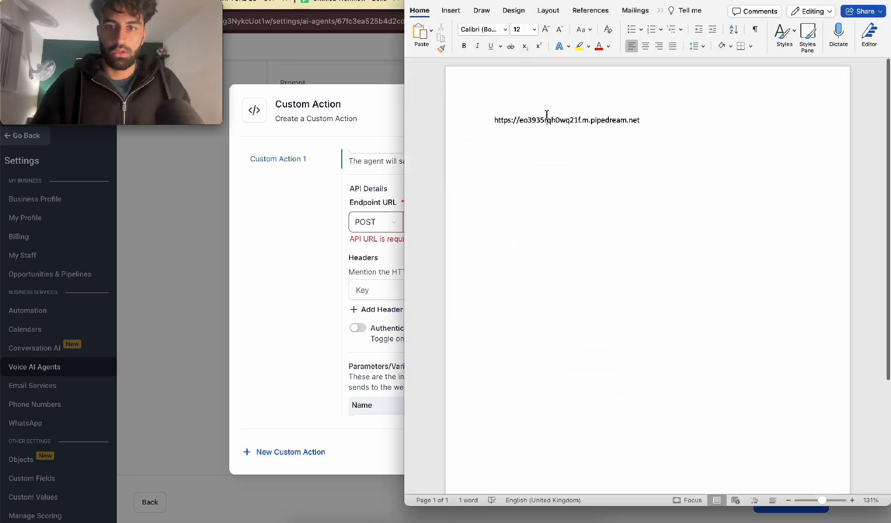
key("super+Tab")
left_click(460, 222)
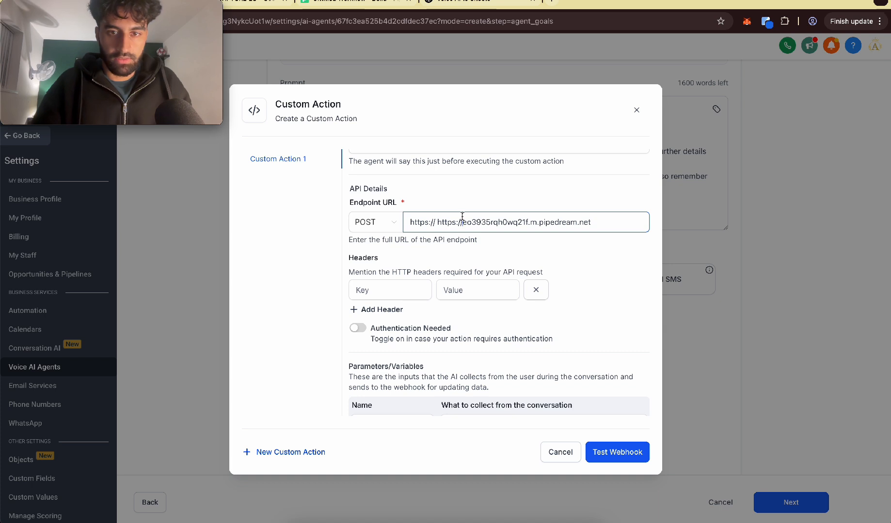
key("BackSpace")
key("BackSpace")
key("BackSpace")
key("BackSpace")
key("BackSpace")
key("BackSpace")
key("BackSpace")
key("BackSpace")
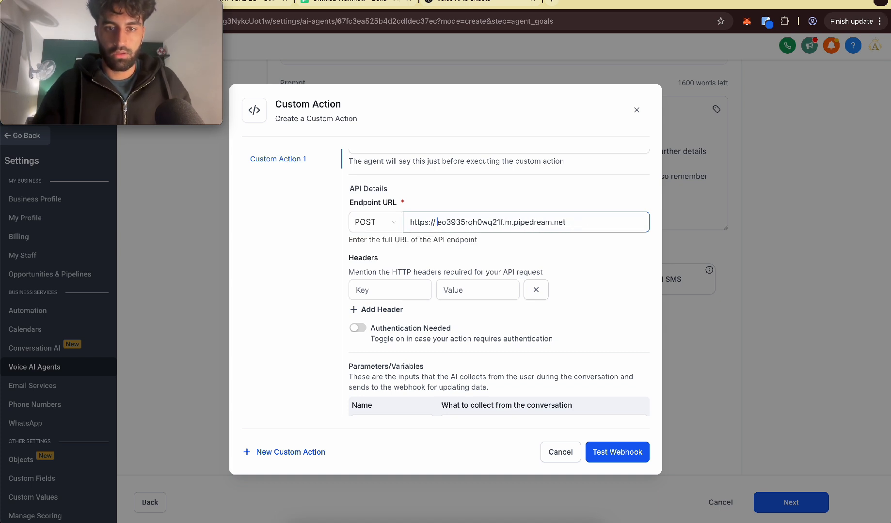
Step: Add a request header with key Content-Type and value application/json to the custom action
left_click(378, 289)
scroll(378, 290, "down", 1)
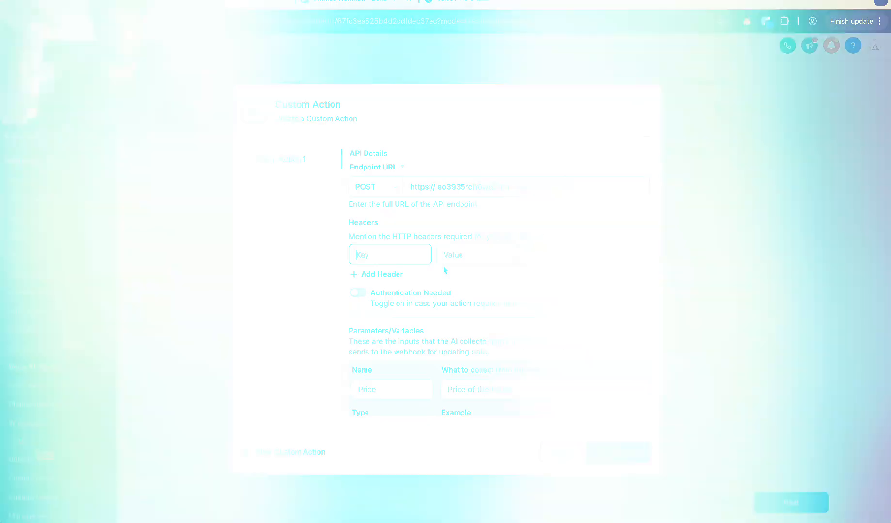
type("Content-Type")
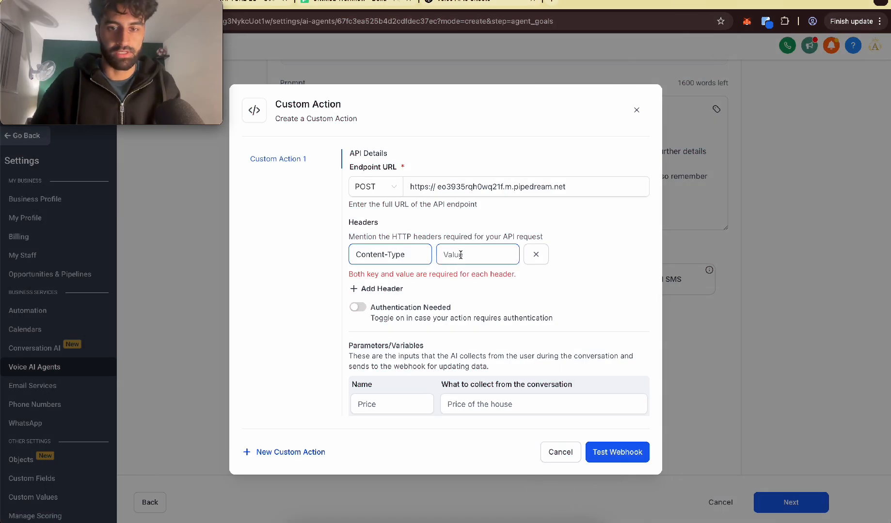
type("application/json")
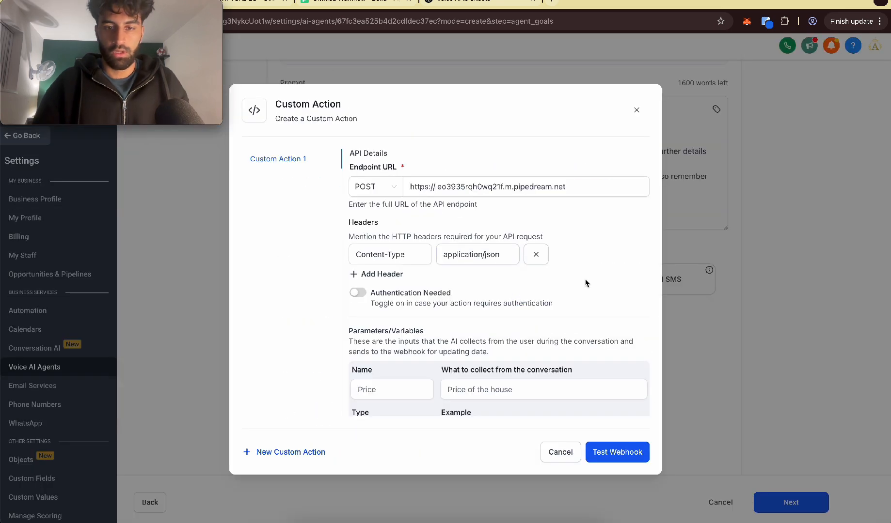
Step: Define the first string parameter as Name, collecting "Customers name", with a sample full name as its example
scroll(586, 283, "down", 3)
scroll(585, 278, "down", 2)
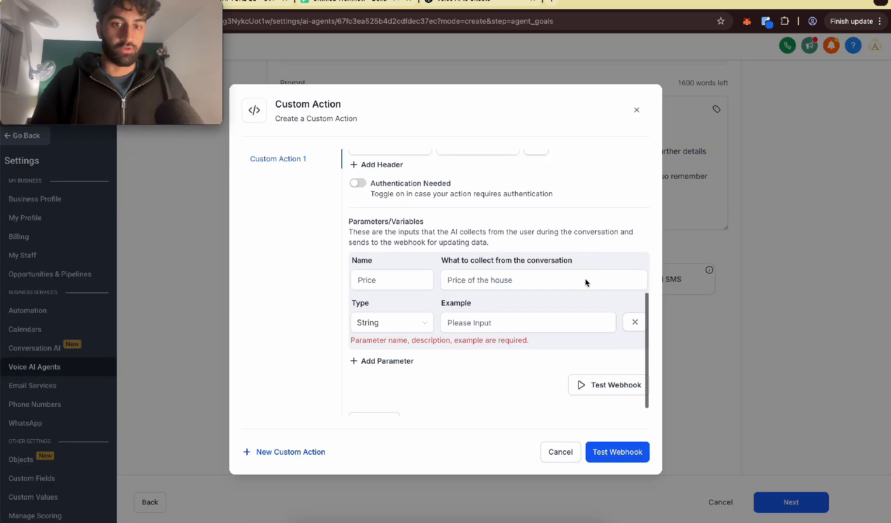
left_click(379, 274)
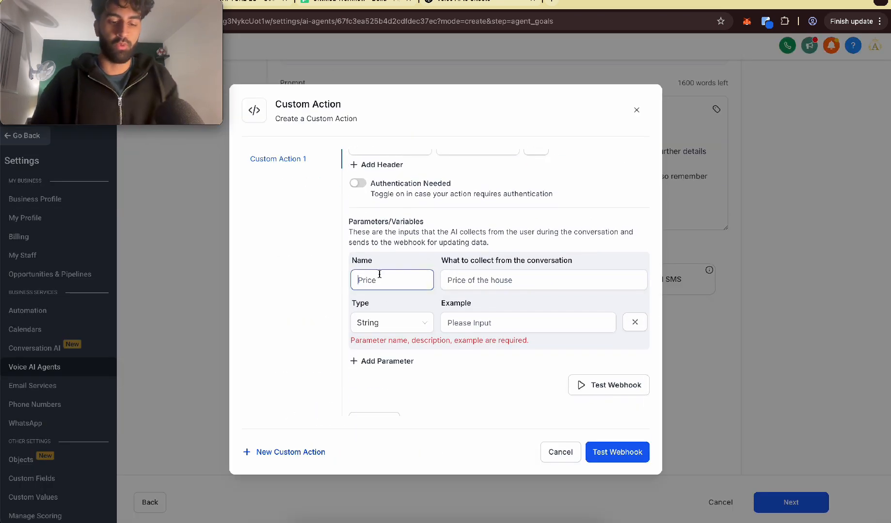
type("Namr")
left_click(508, 279)
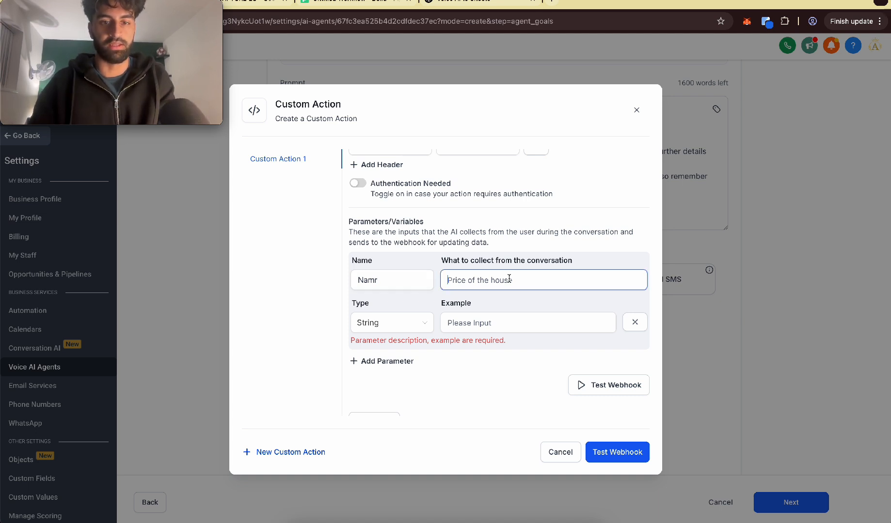
type("Customers name")
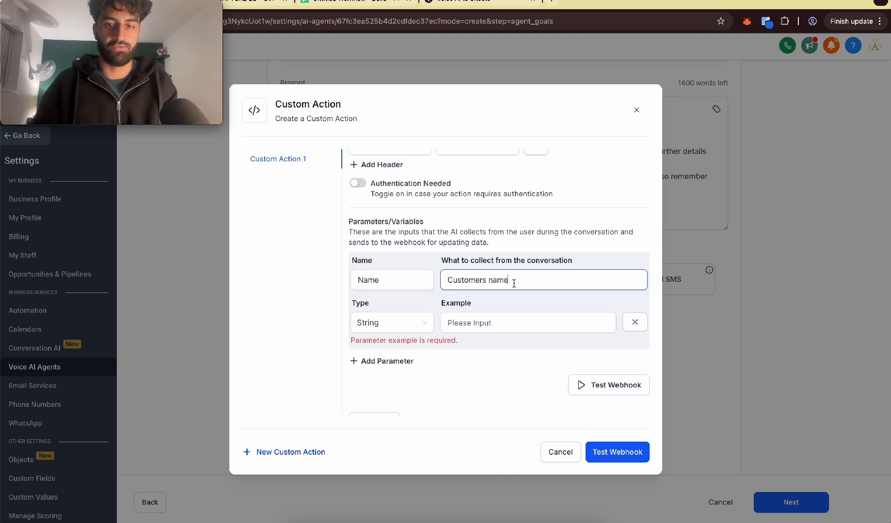
left_click(516, 311)
left_click(469, 279)
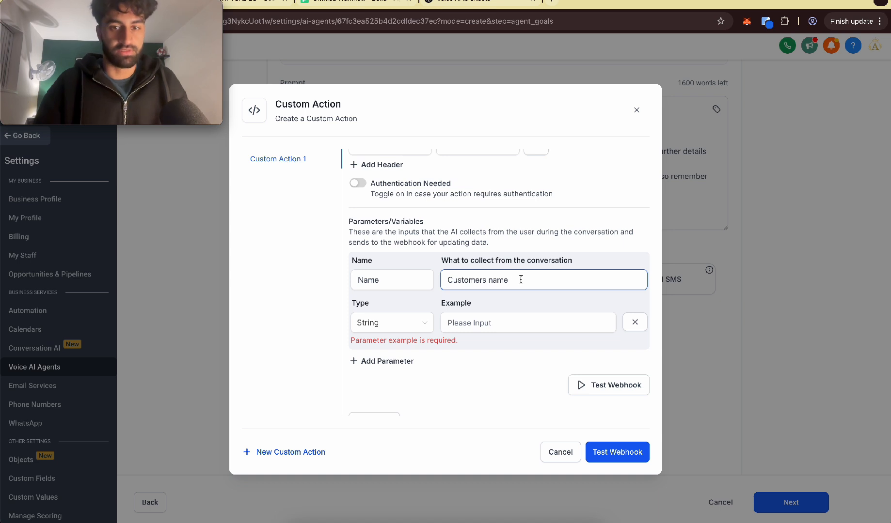
left_click(502, 301)
left_click(523, 328)
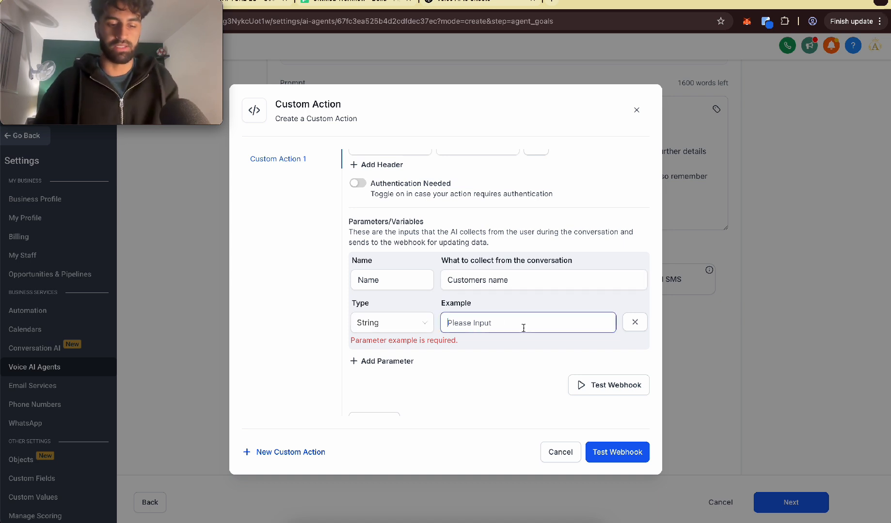
type("jhon smith")
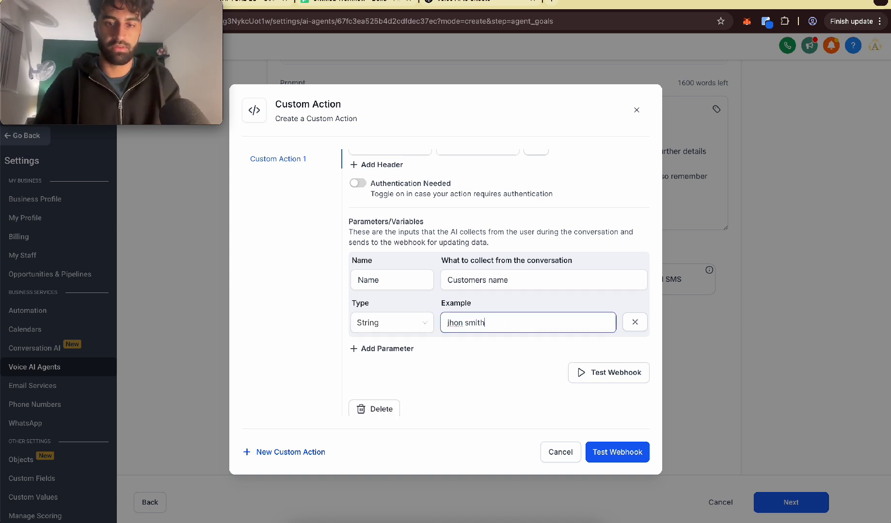
Step: Add a second string parameter Phone, collecting "Customers phone", with a sample phone number as its example
left_click(386, 349)
left_click(385, 367)
scroll(383, 361, "down", 1)
type("P")
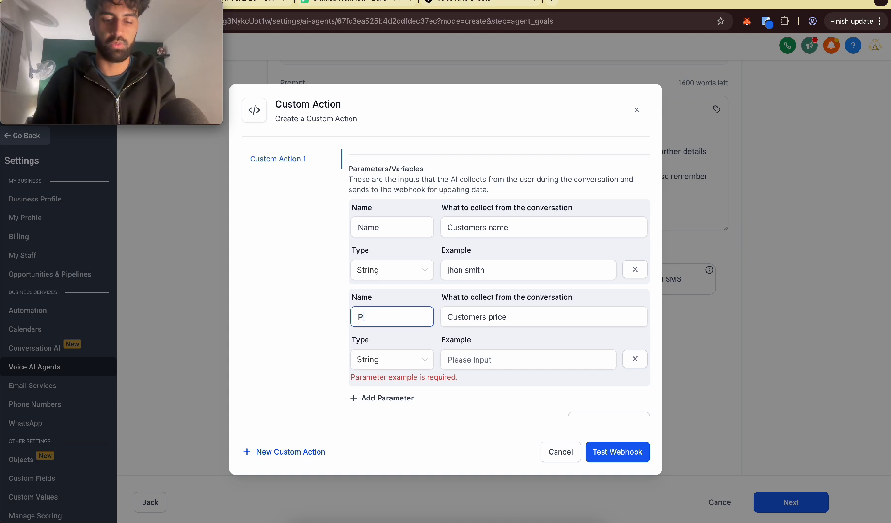
type("hon")
type("e")
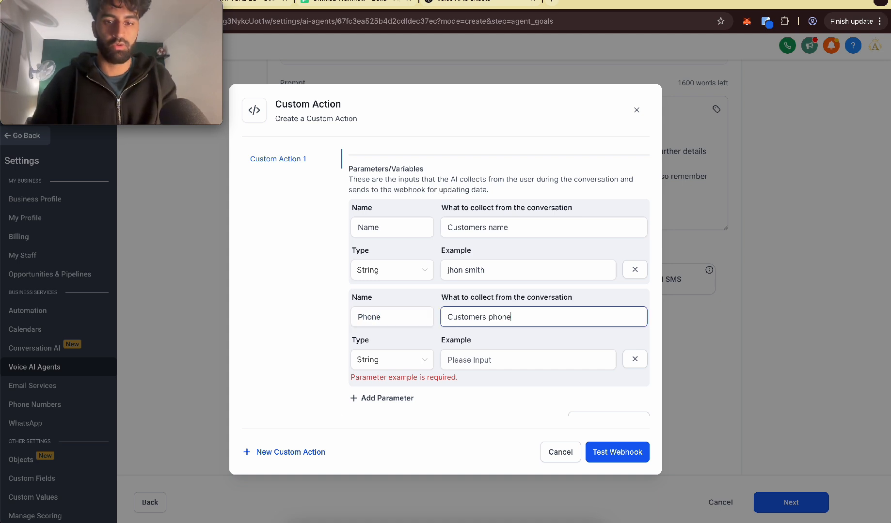
key("Tab")
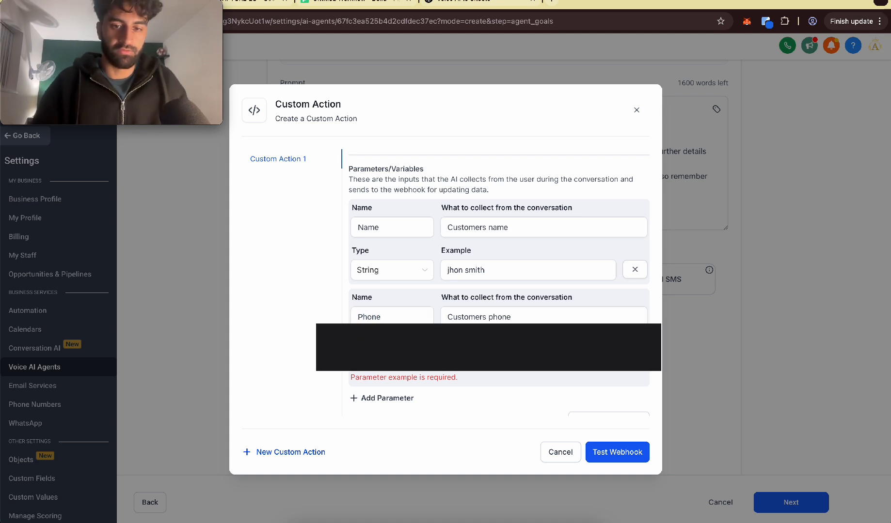
type("0")
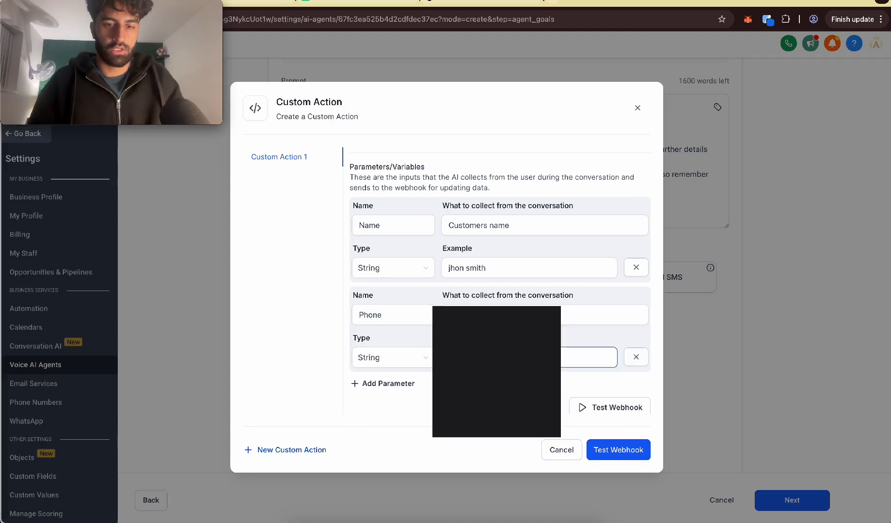
Step: Add a third string parameter Email, collecting "Customers Email", with a sample e-mail address as its example
scroll(400, 315, "down", 1)
left_click(383, 343)
left_click(382, 371)
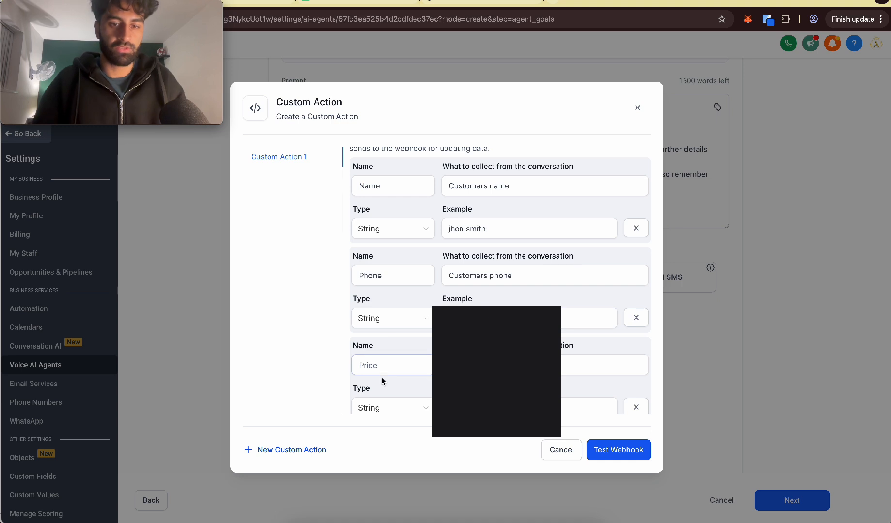
type("Email")
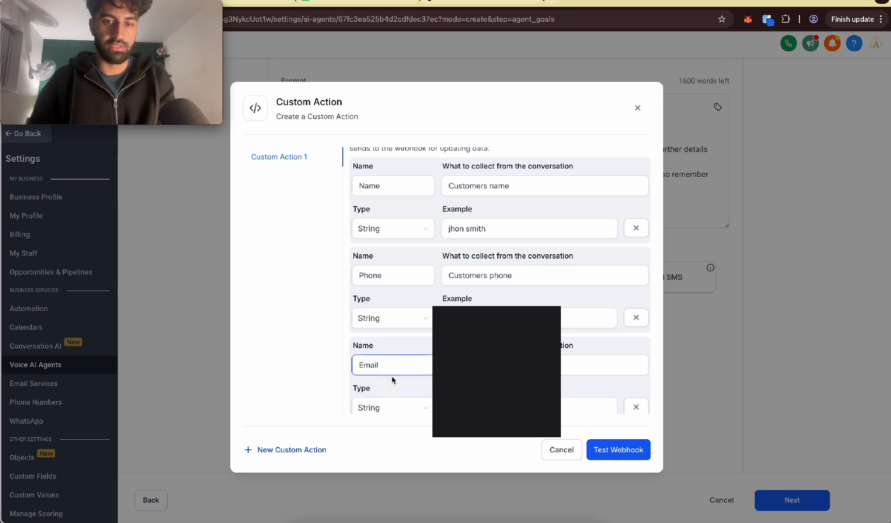
key("Tab")
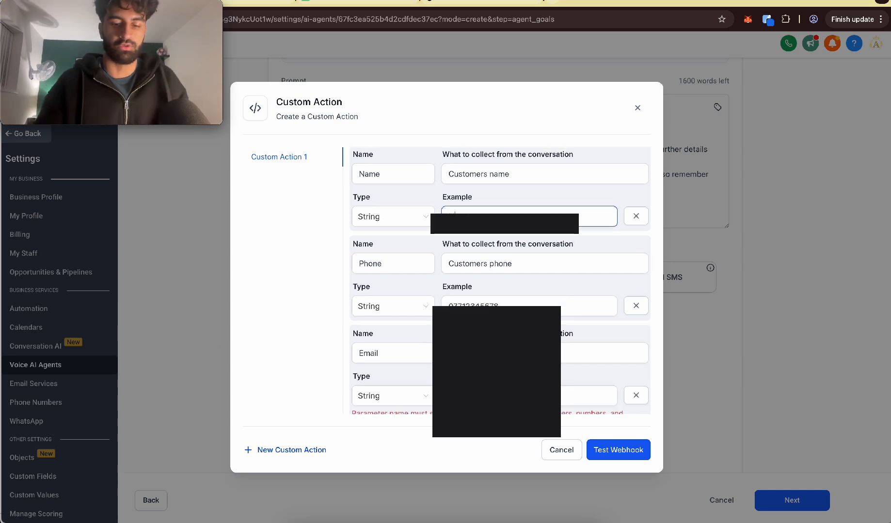
Step: Correct the spelling of the sample name in the Name parameter's example and review the custom action's details
type("joh")
type("n smith")
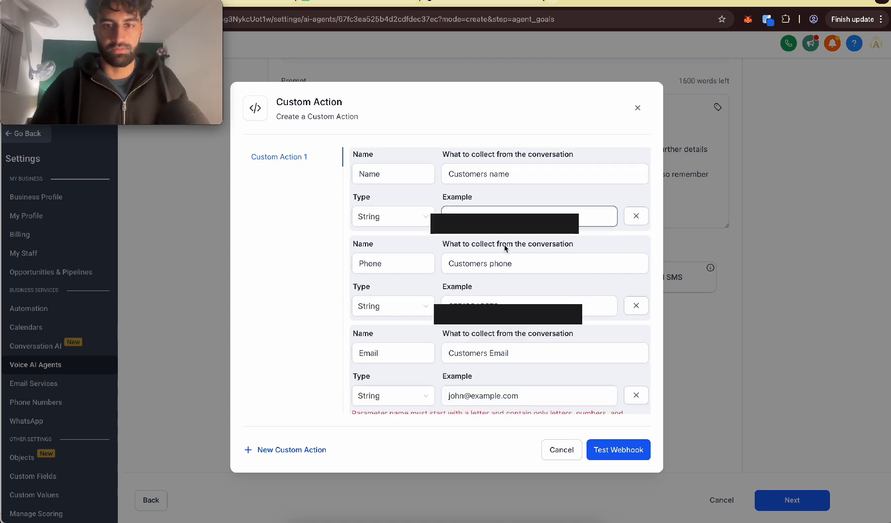
scroll(505, 248, "down", 2)
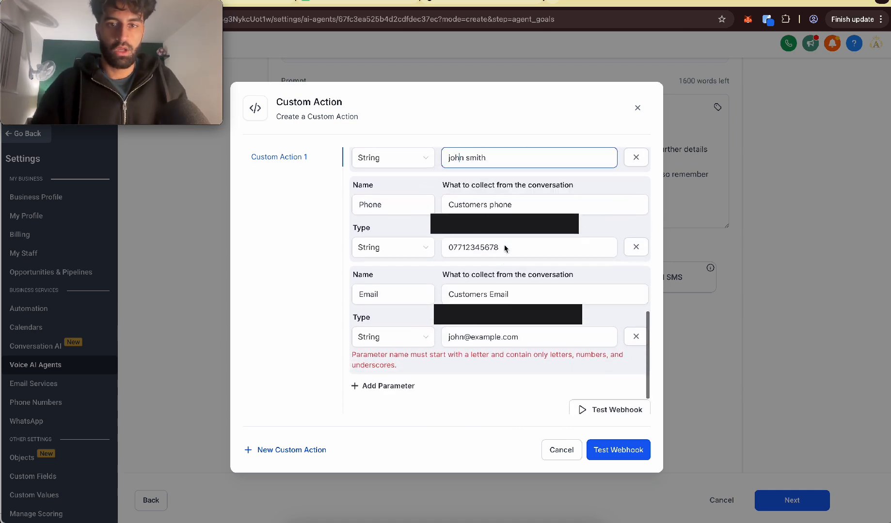
left_click_drag(468, 336, 468, 335)
scroll(512, 240, "up", 10)
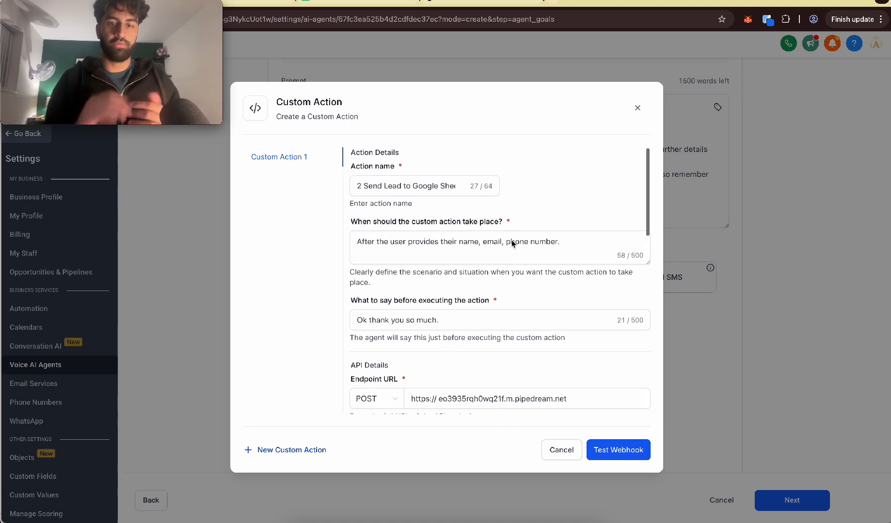
left_click(512, 241)
left_click(400, 174)
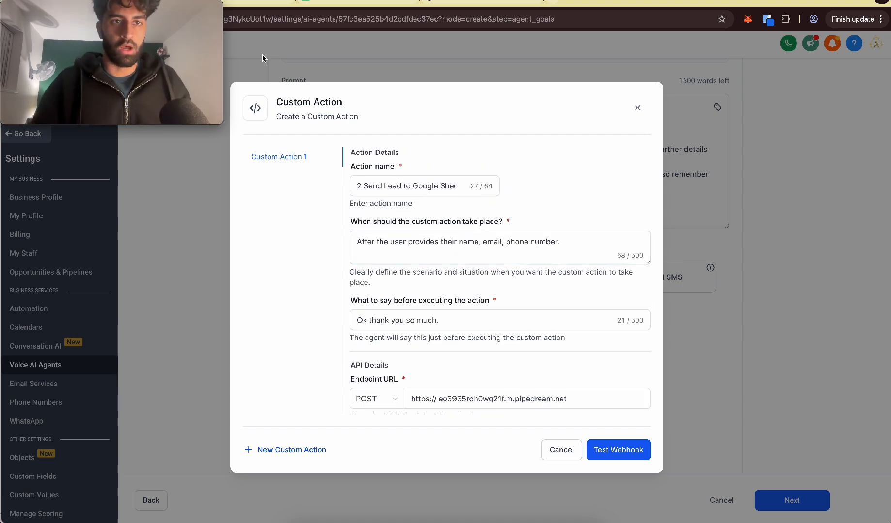
Step: Switch to the Pipedream workflow and add a Google Sheets Add Single Row action after the trigger
left_click(247, 6)
left_click(324, 6)
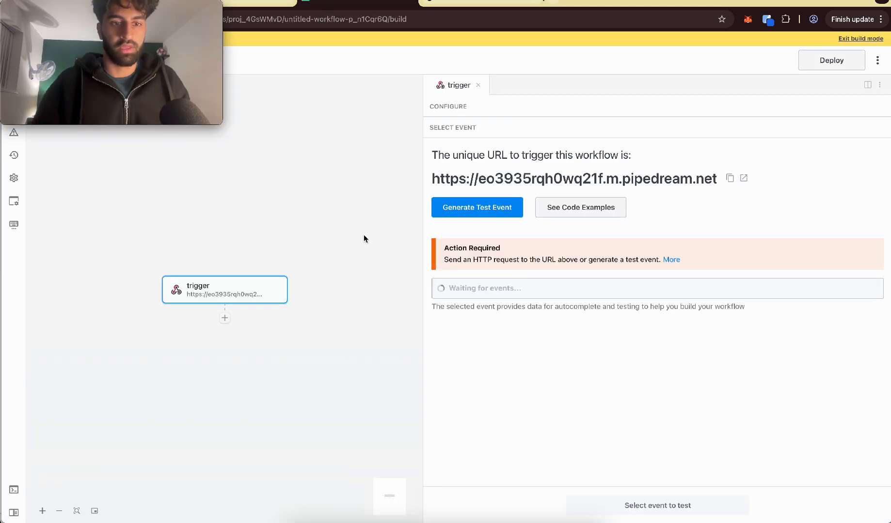
left_click(225, 318)
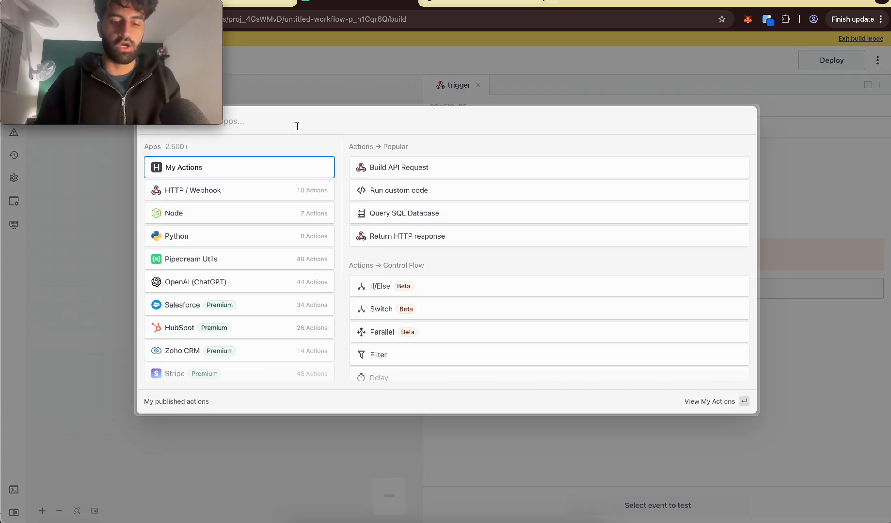
type("google s")
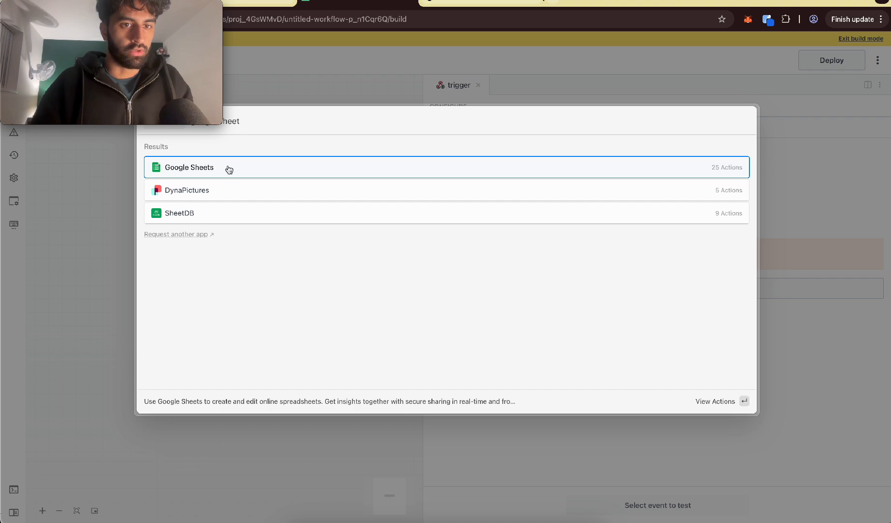
left_click(229, 169)
left_click(203, 289)
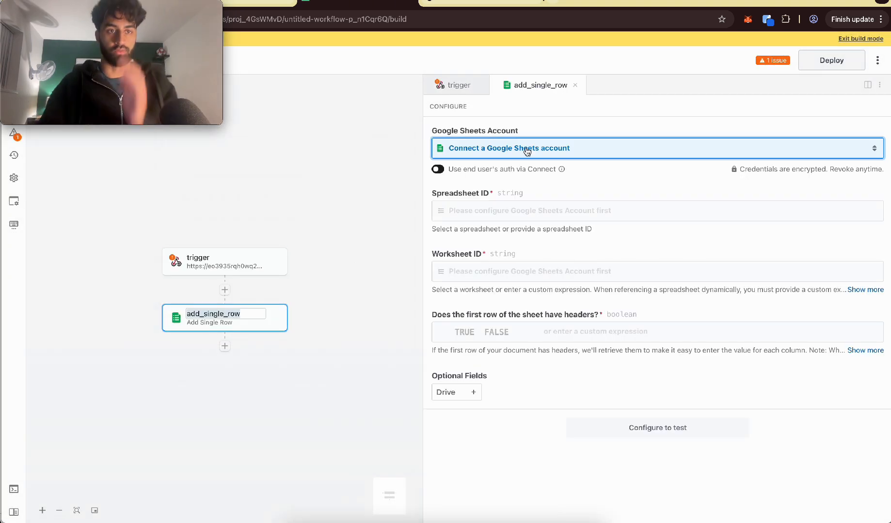
Step: Connect the Google Sheets account to the add-row action and choose HH LEAD CAPTURE EG as its spreadsheet
left_click(527, 152)
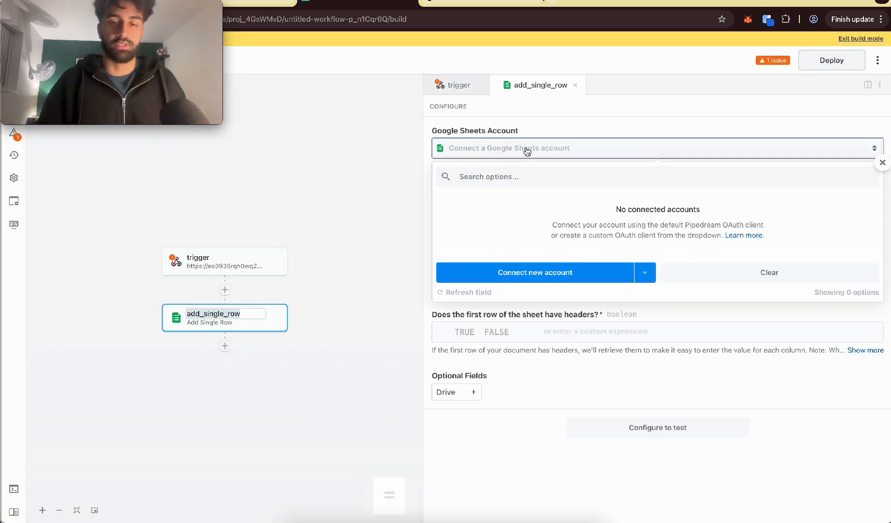
left_click(557, 258)
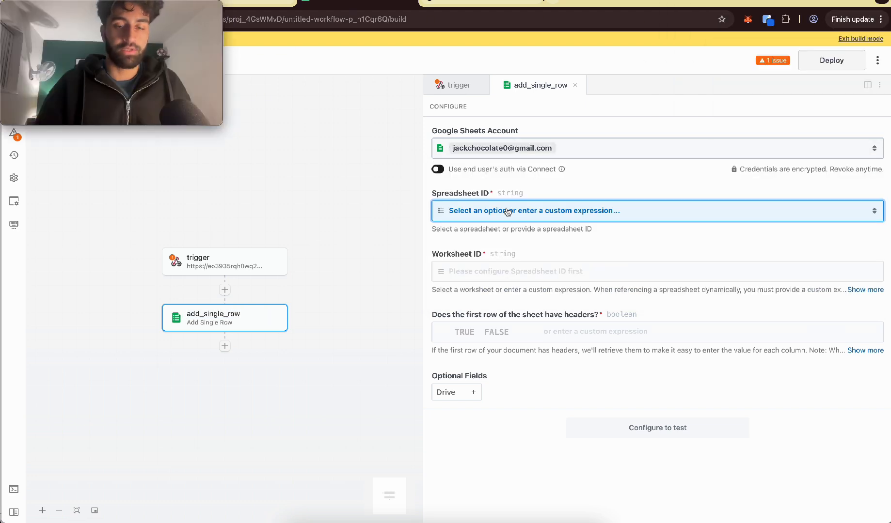
left_click(485, 211)
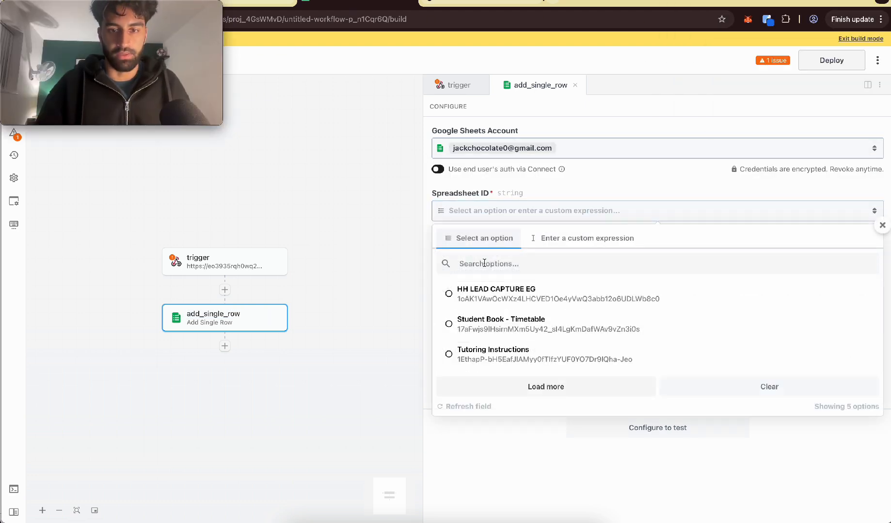
scroll(460, 297, "up", 5)
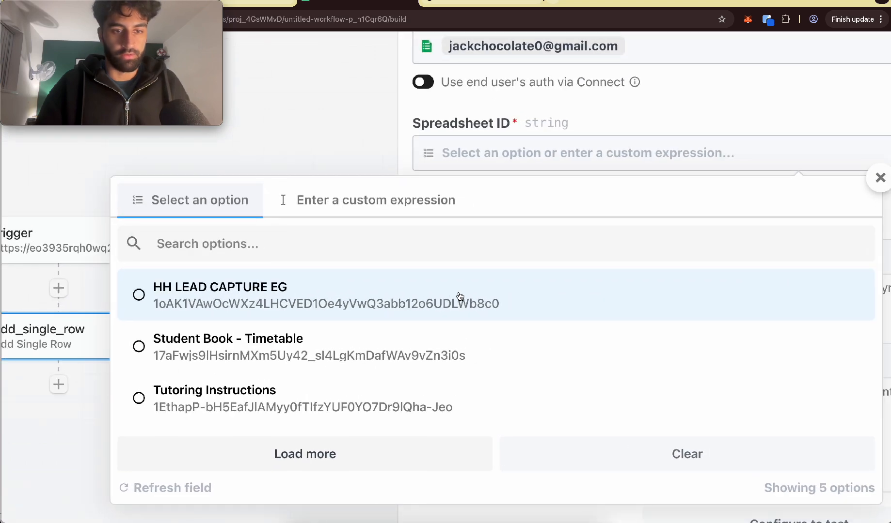
scroll(460, 296, "down", 5)
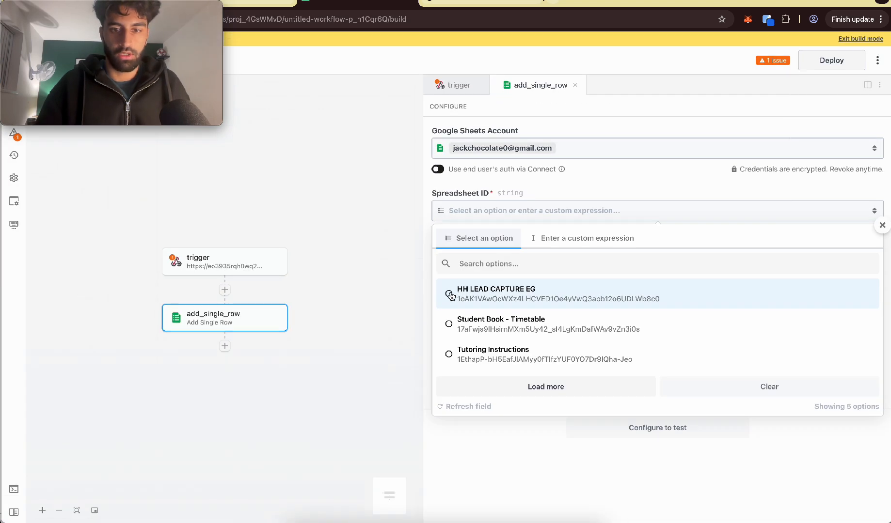
left_click(450, 295)
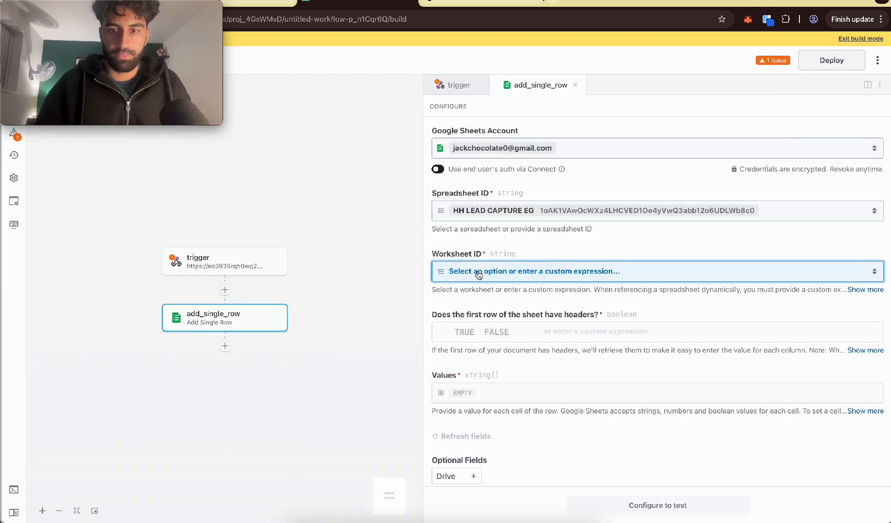
Step: Set the add-row action's worksheet to Sheet1 and mark its first row as containing headers
left_click(479, 276)
left_click(448, 360)
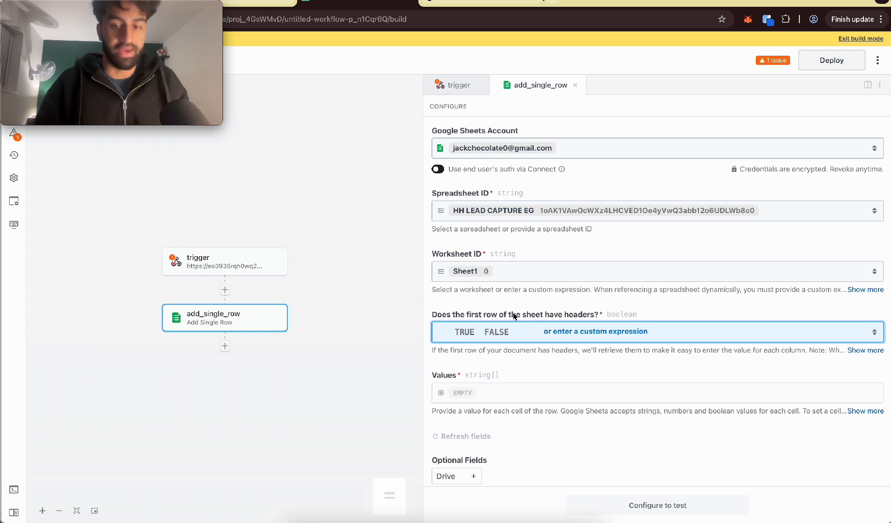
left_click(464, 332)
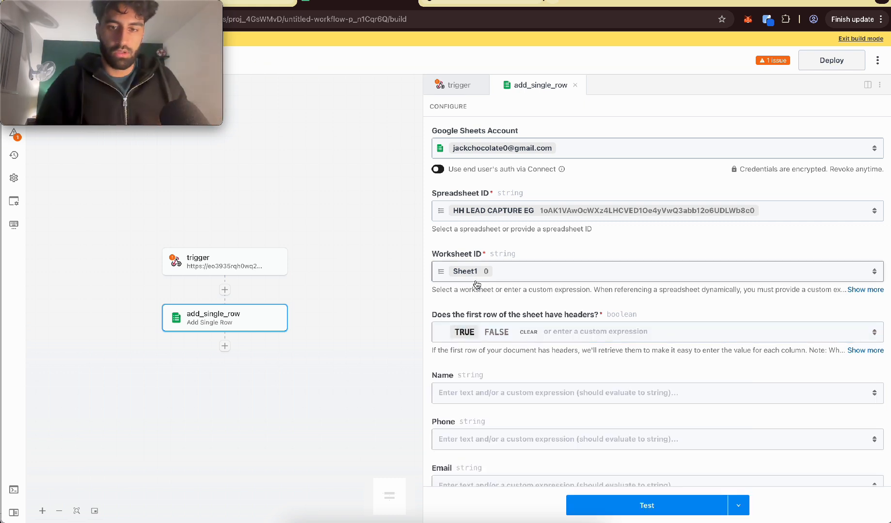
scroll(477, 285, "down", 3)
left_click(485, 305)
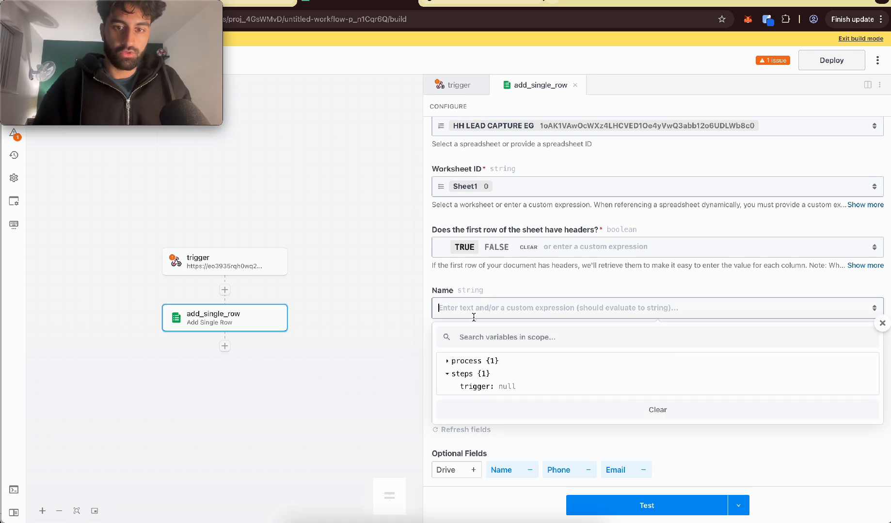
left_click(469, 291)
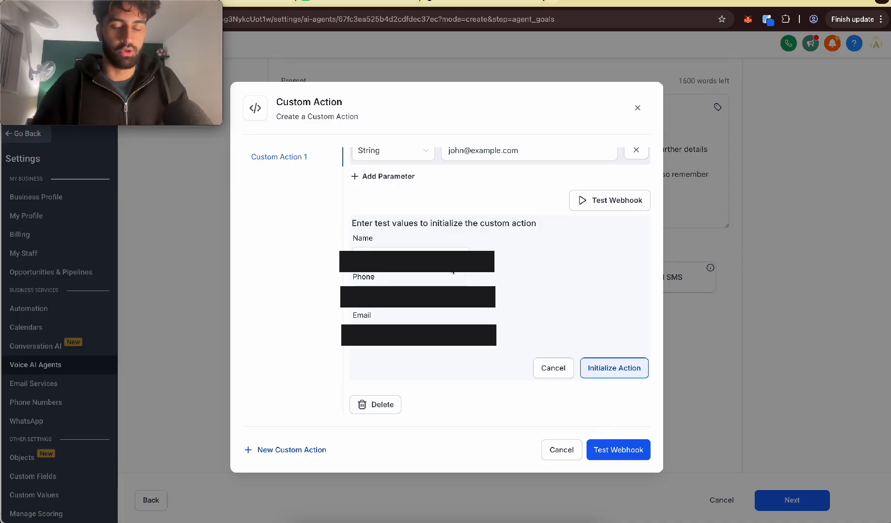
Step: Switch to the HighLevel custom action and initialize it with the test name, phone and email values
left_click_drag(358, 224, 525, 225)
left_click(537, 227)
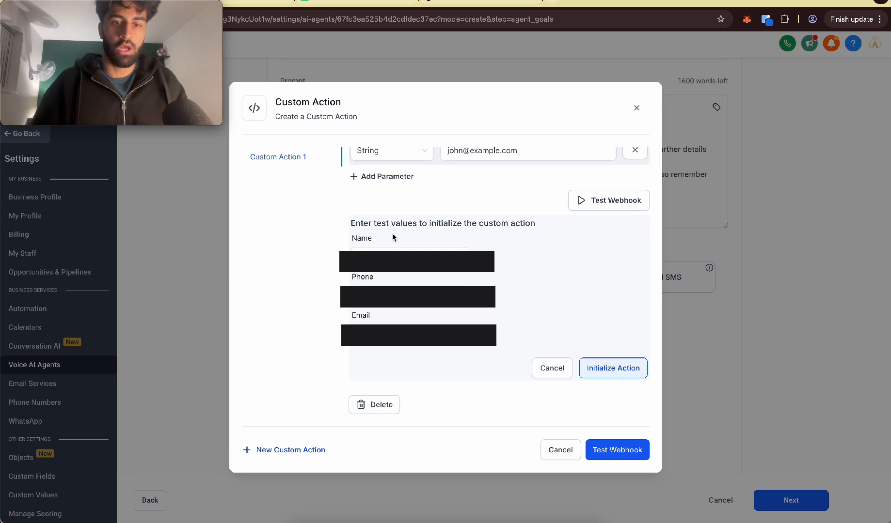
left_click(602, 375)
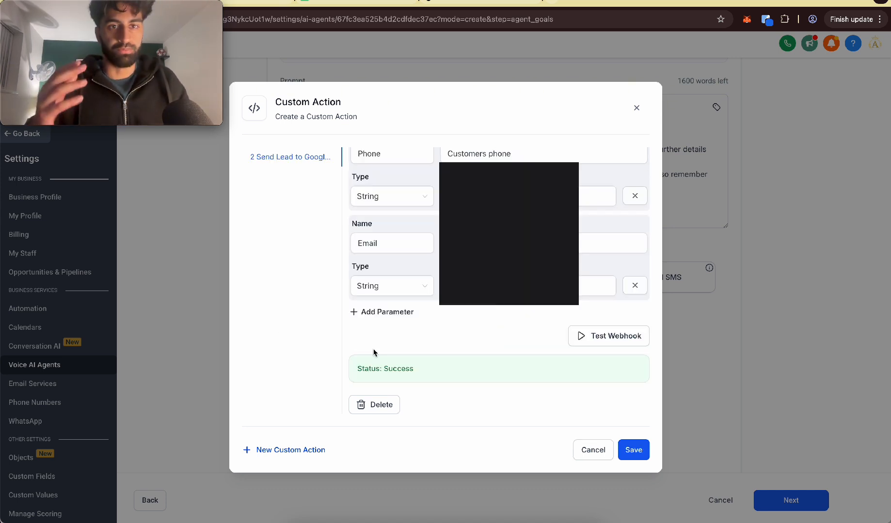
Step: Switch to Pipedream and inspect the received POST event's exported query values and workflow execution
left_click(366, 3)
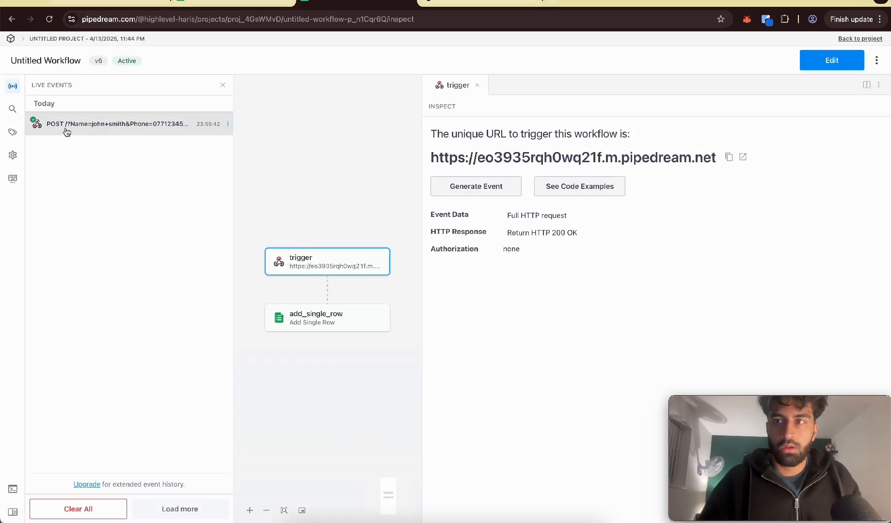
left_click(73, 134)
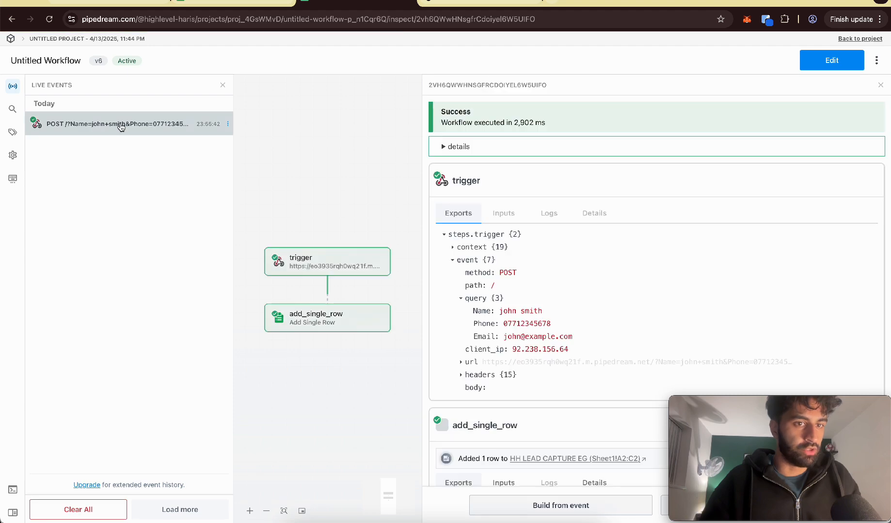
scroll(509, 334, "down", 1)
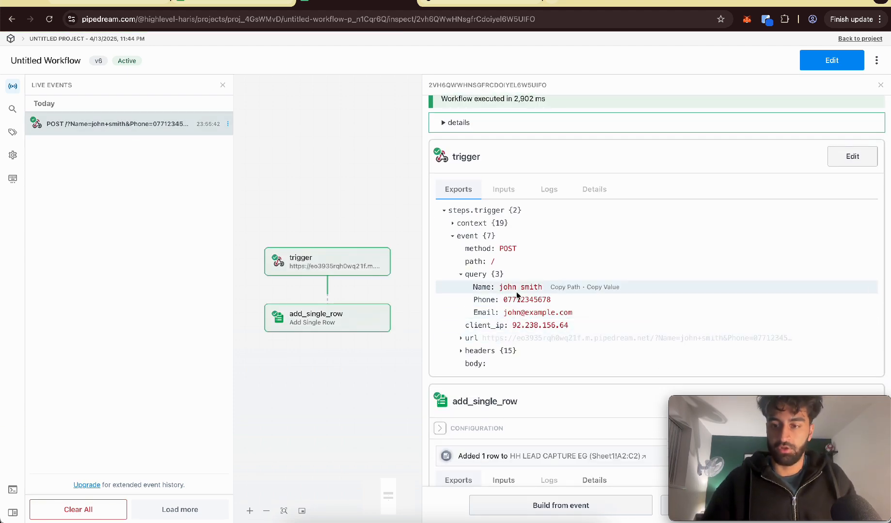
Step: Open the workflow for editing, select the received POST request as the trigger's test event, and continue to the add-row action
left_click(300, 315)
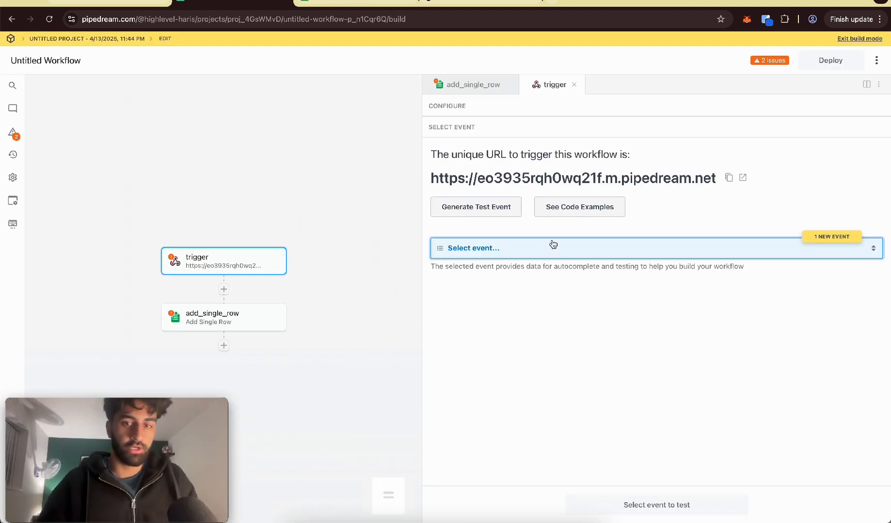
left_click(539, 249)
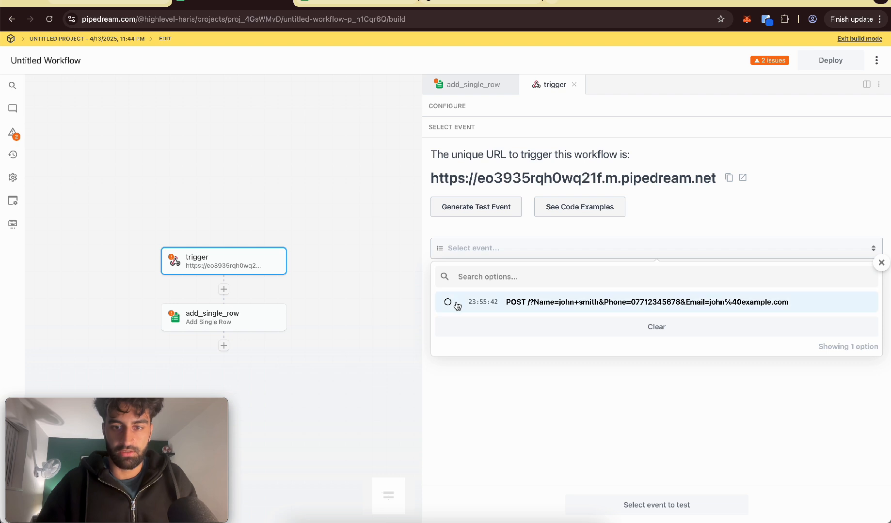
left_click(457, 302)
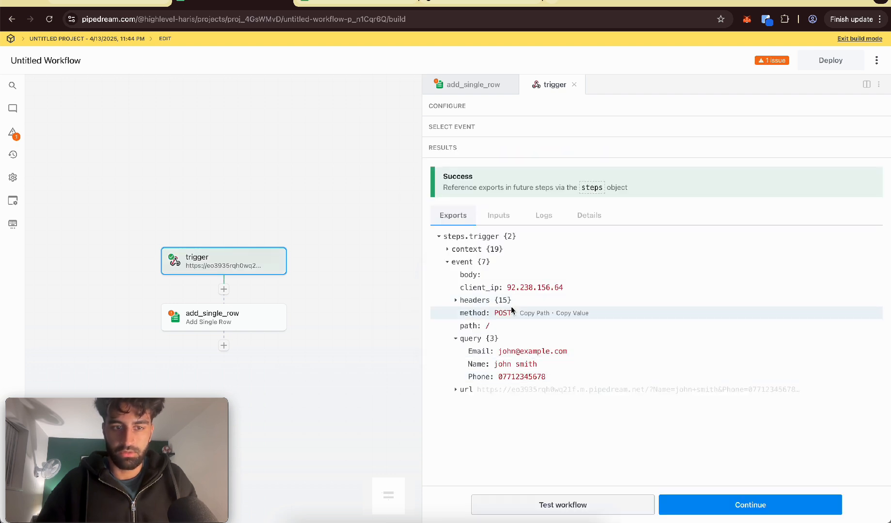
left_click(685, 507)
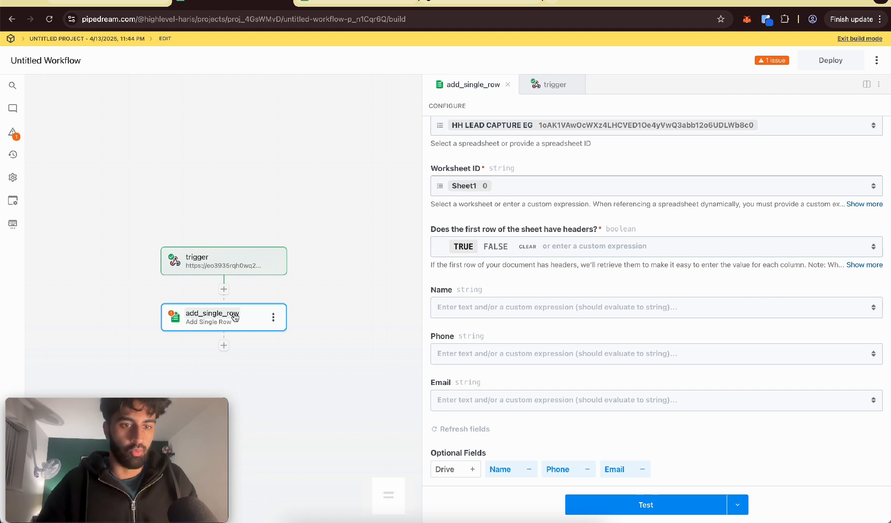
Step: Map the add-row action's Name and Phone fields to the Name and Phone values in the trigger event's query
left_click(506, 309)
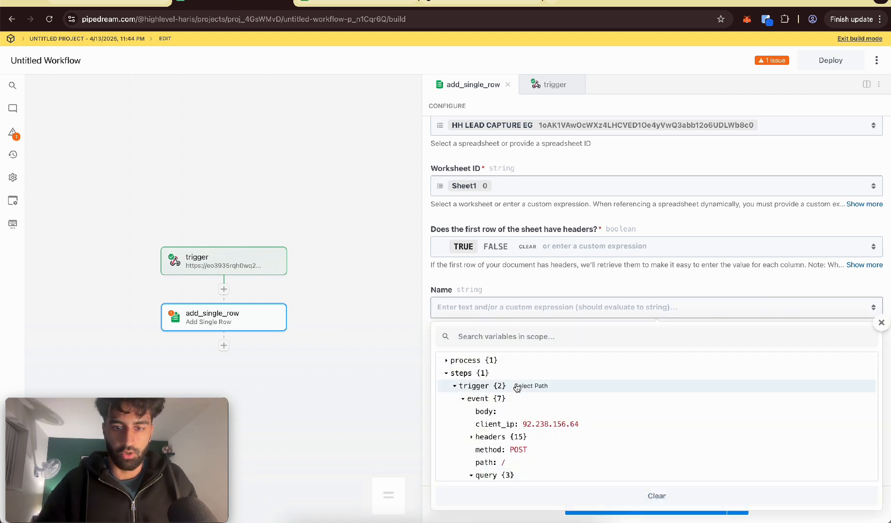
scroll(517, 388, "down", 5)
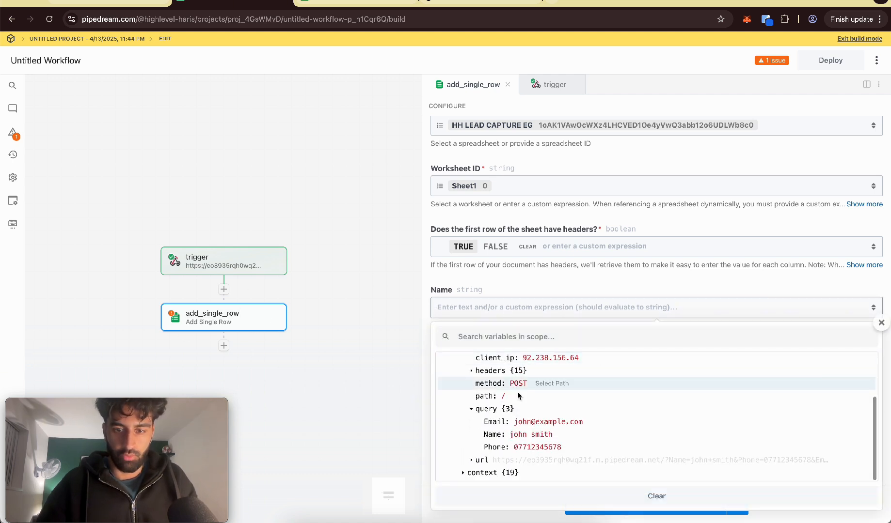
left_click(527, 438)
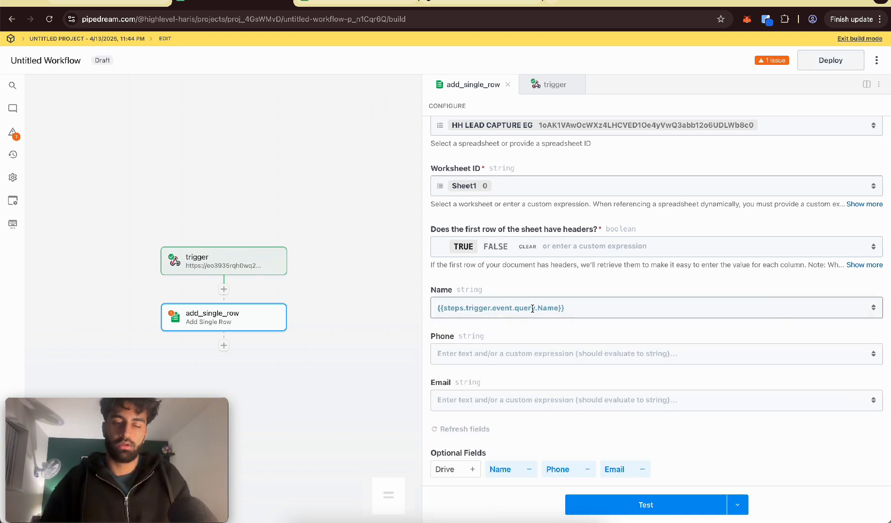
left_click(533, 353)
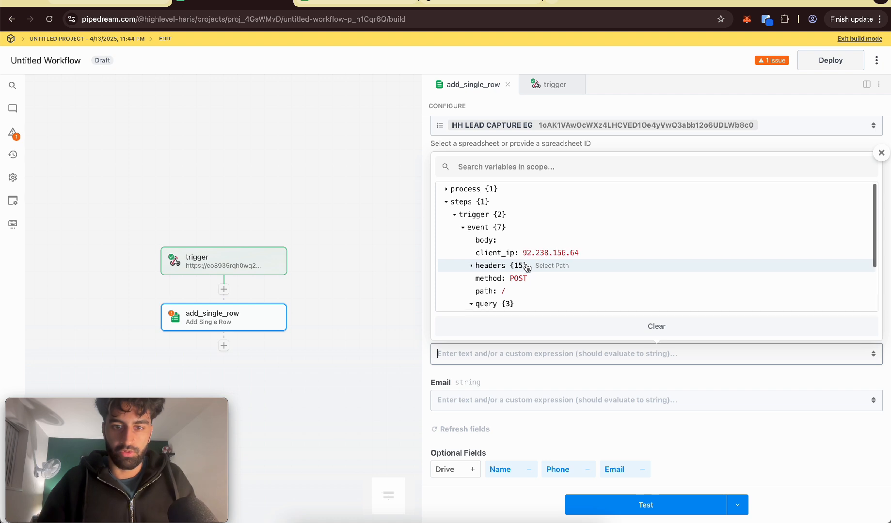
scroll(527, 268, "down", 3)
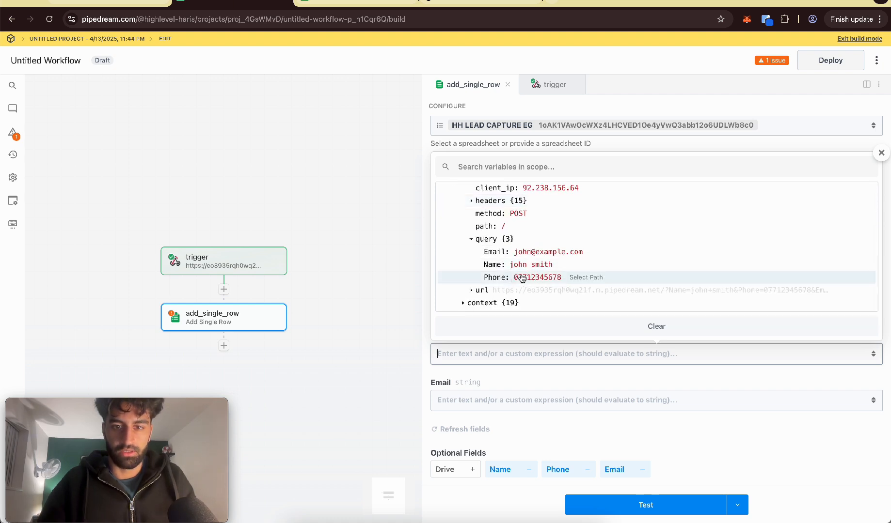
left_click(522, 277)
Step: Map the Email field to the Email value in the trigger event's query and deploy the workflow
left_click(495, 398)
scroll(527, 326, "down", 2)
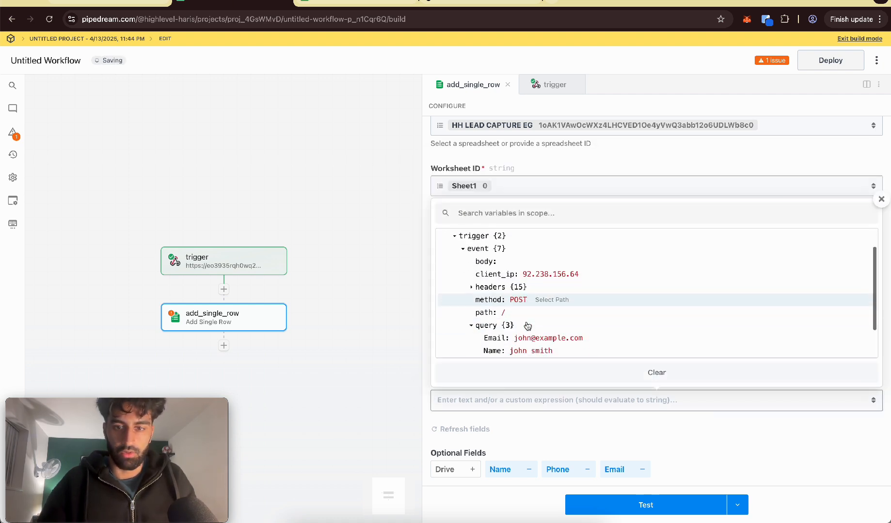
scroll(527, 326, "down", 2)
left_click(528, 299)
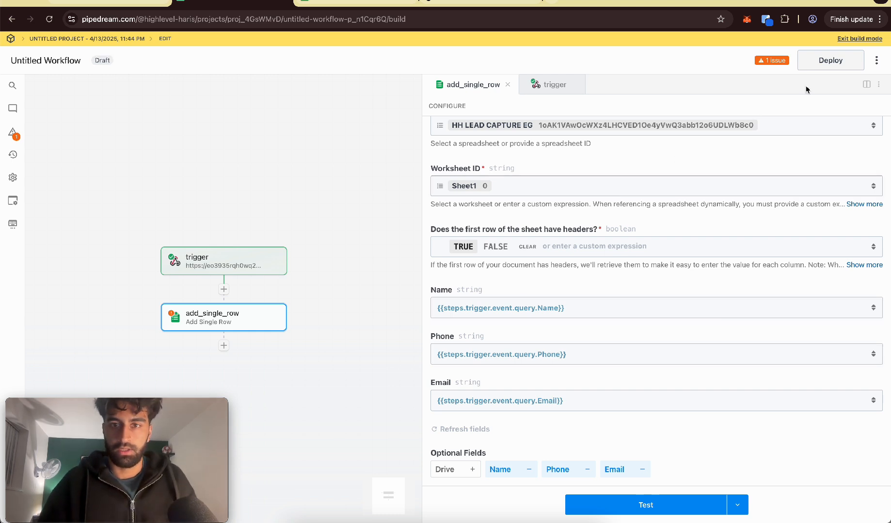
left_click(828, 65)
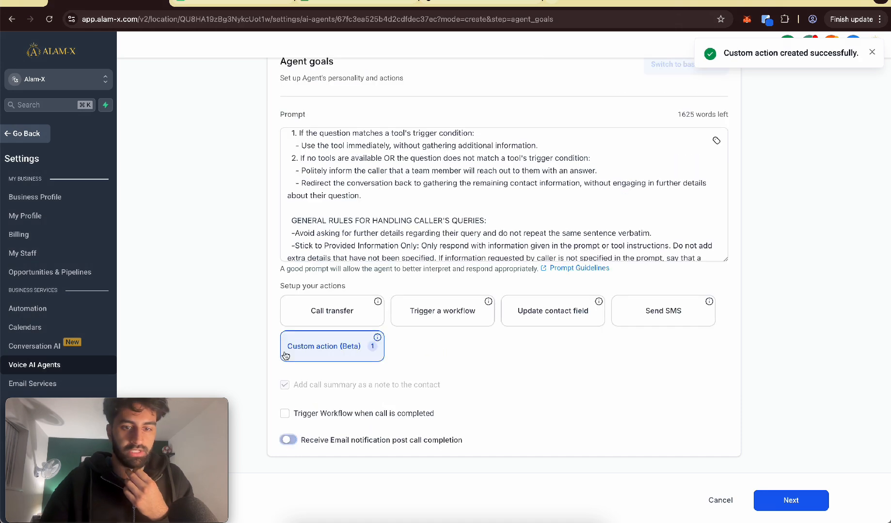
Step: Switch to the HighLevel agent setup, advance from its goals to Phone & Availability to create the agent, and save it
scroll(588, 394, "up", 3)
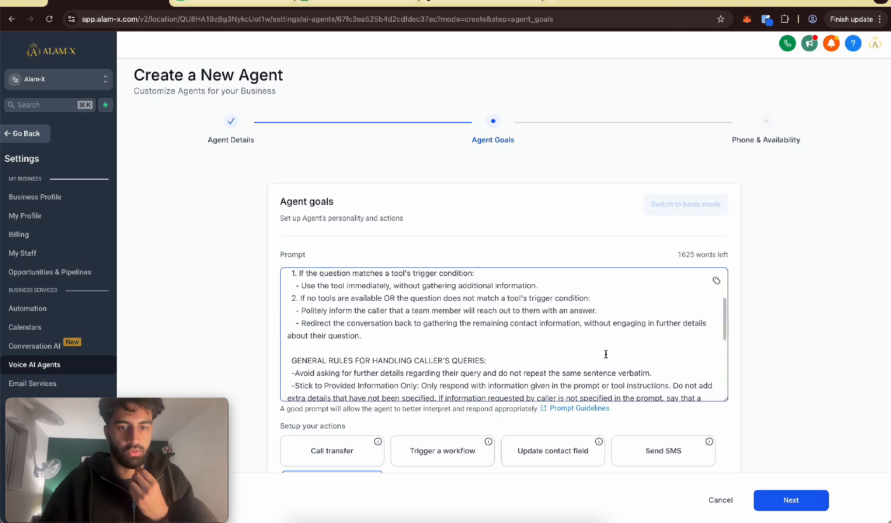
scroll(776, 388, "down", 3)
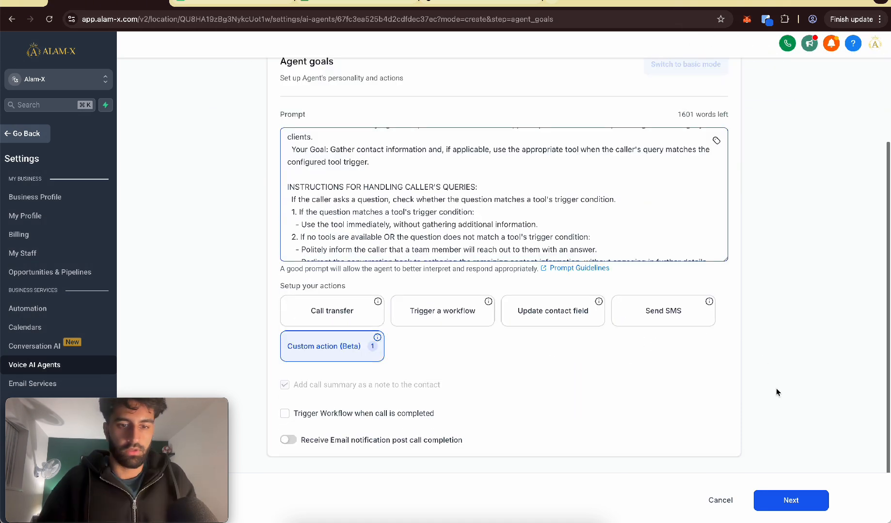
left_click(805, 498)
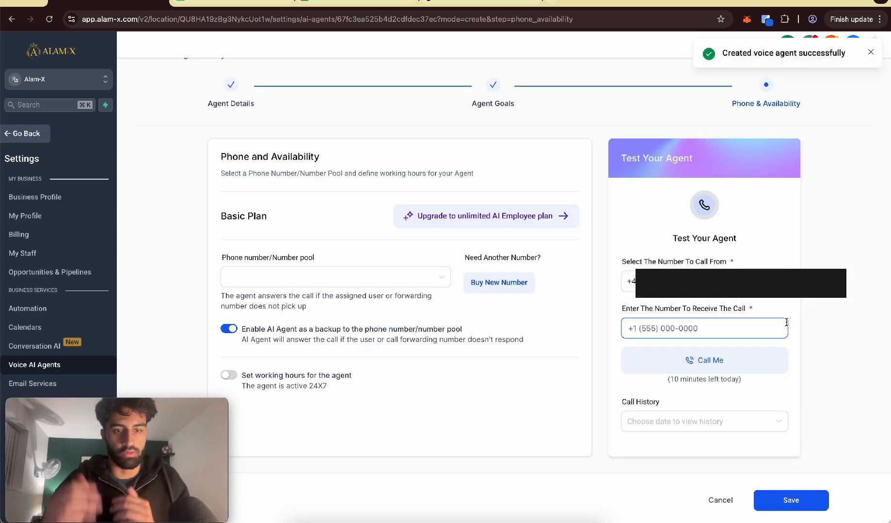
left_click(290, 127)
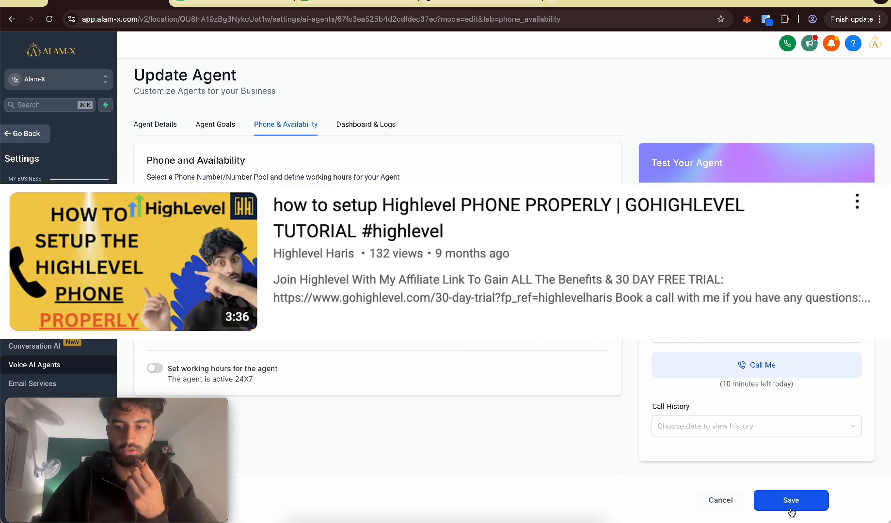
left_click(791, 507)
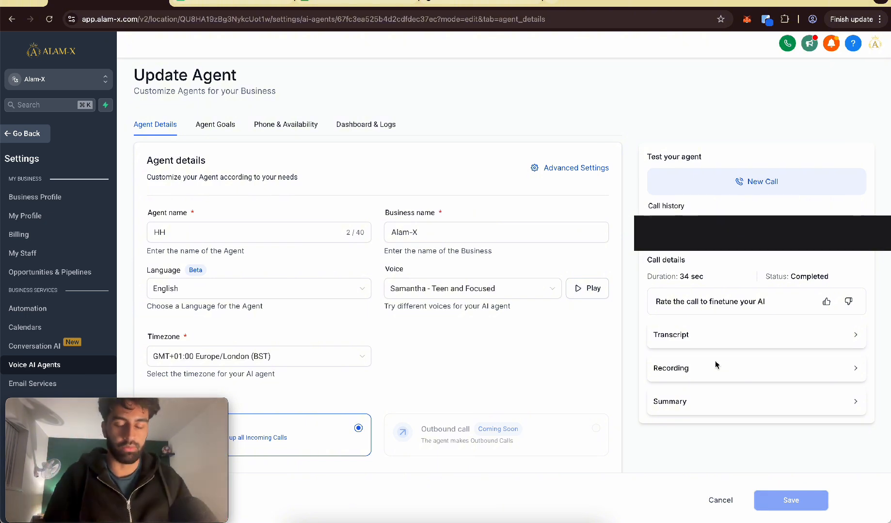
Step: Switch to the HH LEAD CAPTURE EG spreadsheet to check the rows for captured leads
left_click(351, 3)
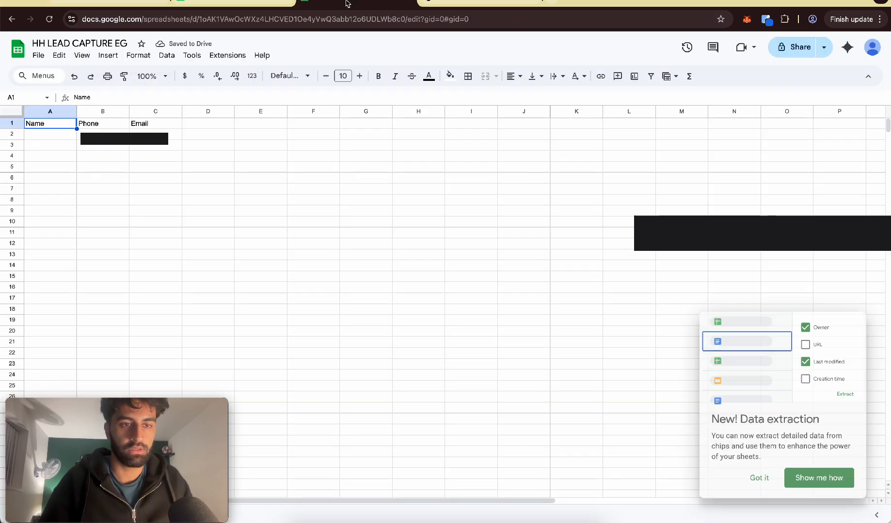